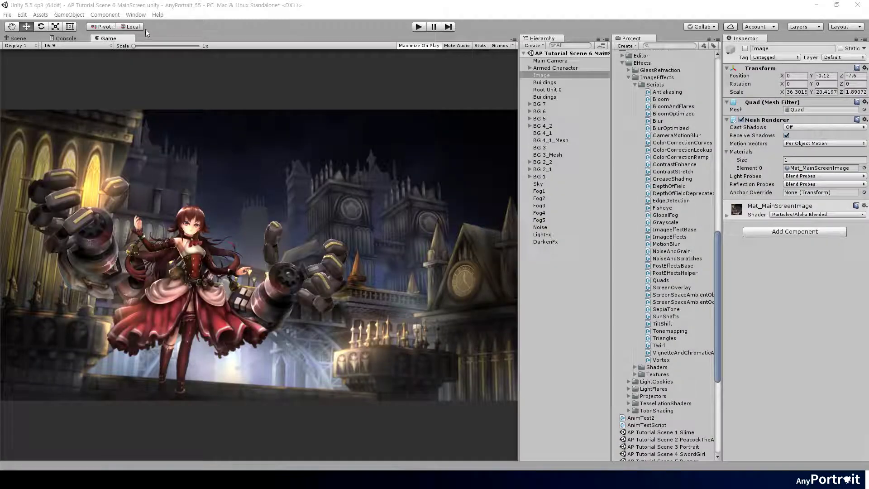
- Open the AnyPortrait Editor from Unity's Window menu
left_click(135, 15)
mouse_move(136, 48)
left_click(167, 49)
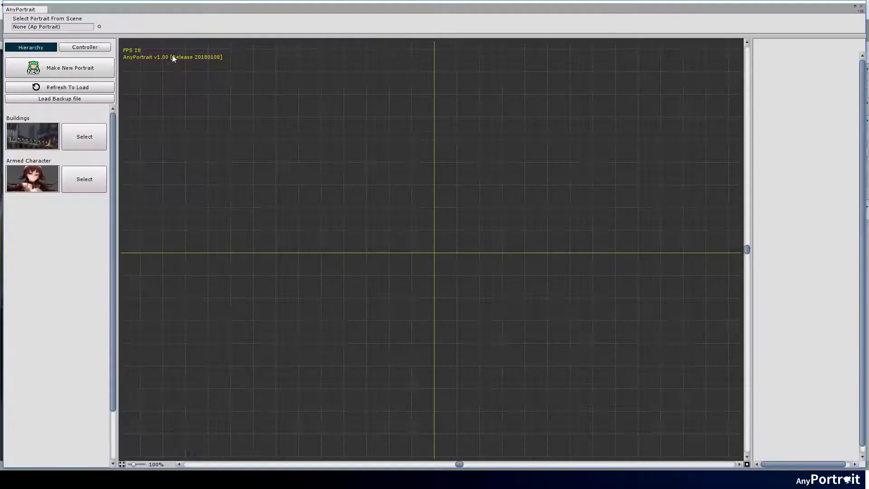
- Load the Armed Character portrait and open its Armed Character mesh group
left_click(91, 180)
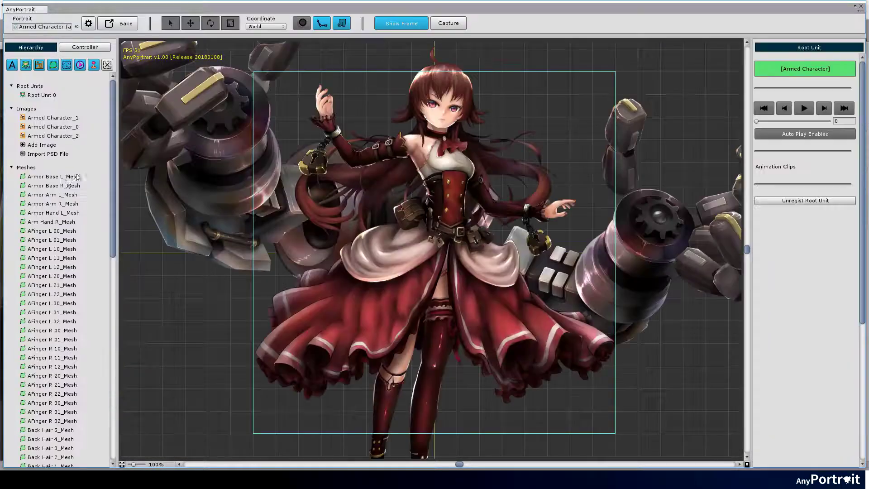
left_click(11, 167)
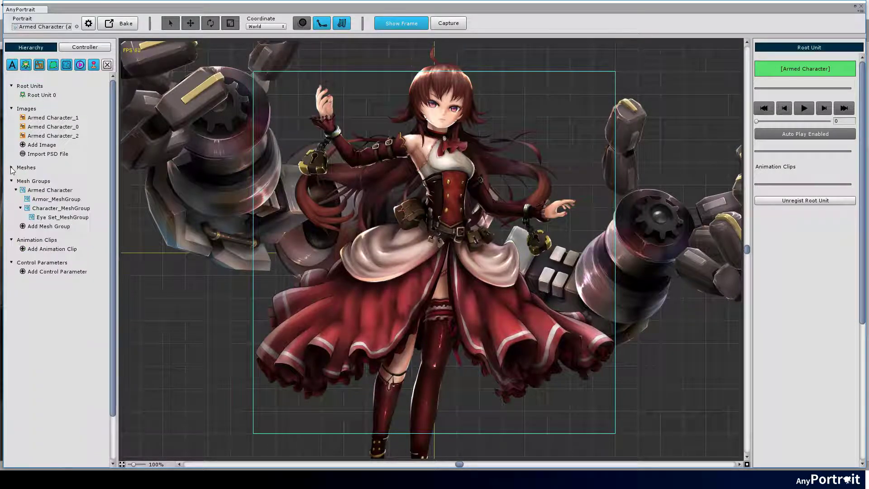
left_click(47, 190)
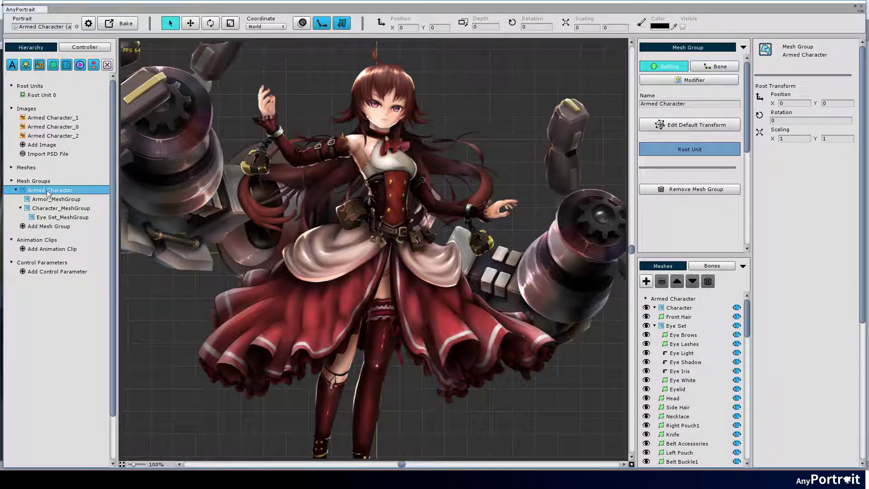
- Add control parameter Finger R 0 in the Body category with the Hand icon and rename its range ends
left_click(45, 272)
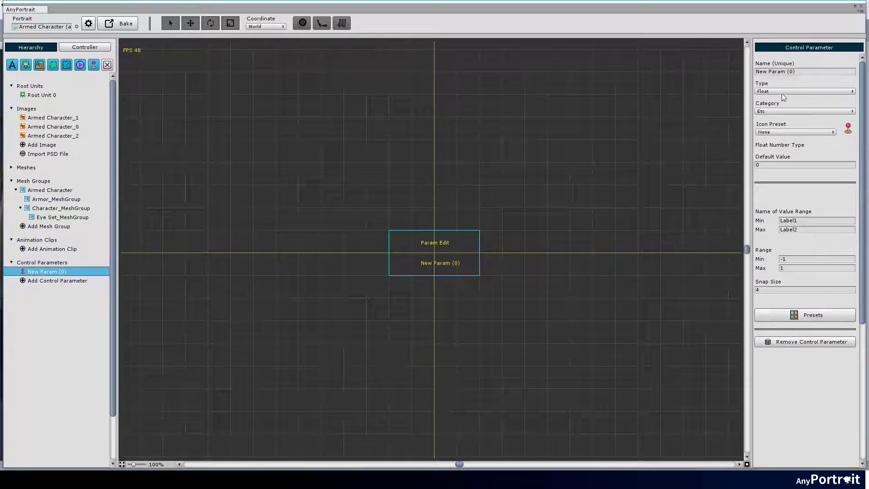
left_click(800, 71)
type("Finger R 0")
key("Return")
left_click(783, 111)
left_click(776, 131)
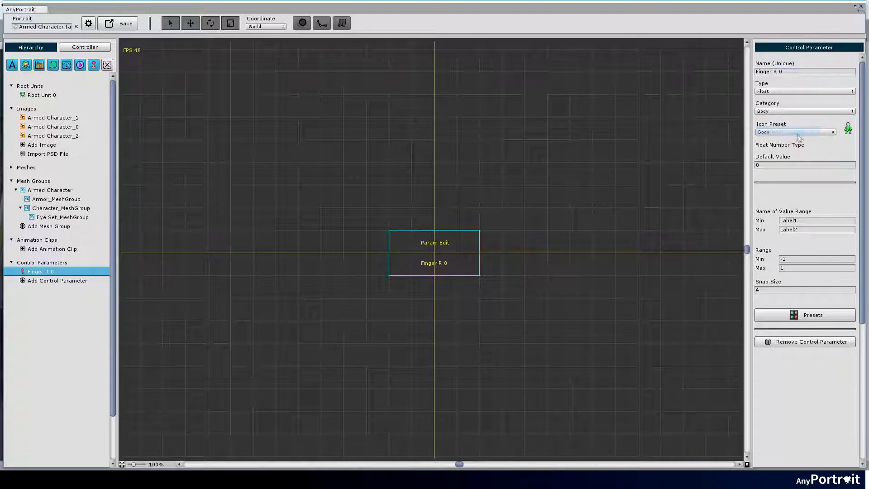
left_click(795, 132)
left_click(784, 169)
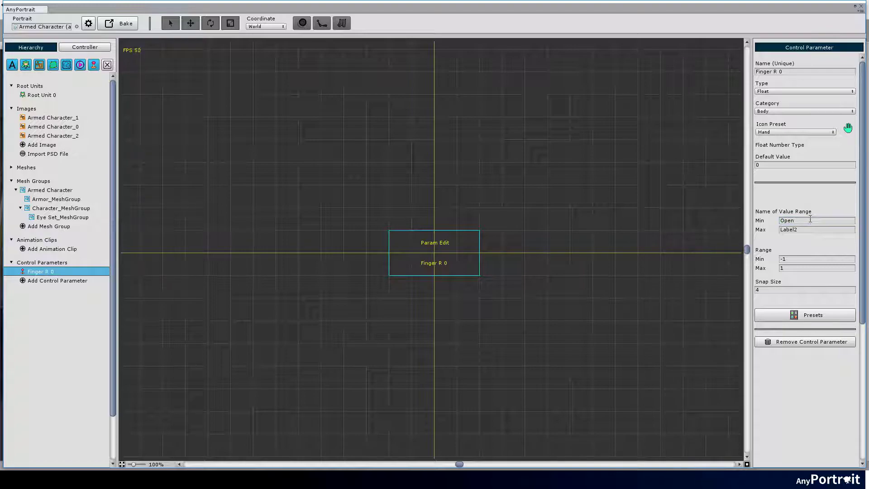
left_click(799, 229)
- Label Finger R 0's range end Close and add Finger R 1 with the Hand icon
type("Close")
left_click(52, 281)
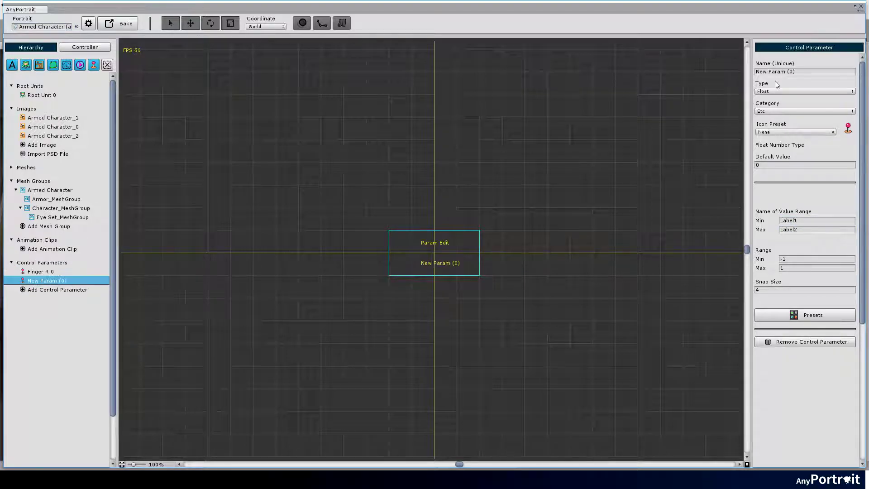
left_click(805, 71)
type("Finger R 0")
left_click(795, 132)
left_click(783, 169)
- Fix Finger R 0's minimum range name and add Finger R 2 with the Hand icon
left_click(40, 271)
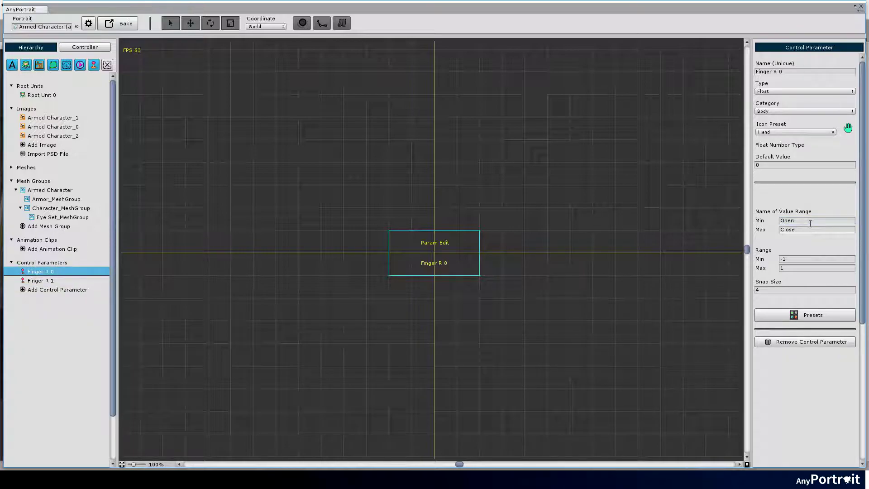
left_click(795, 220)
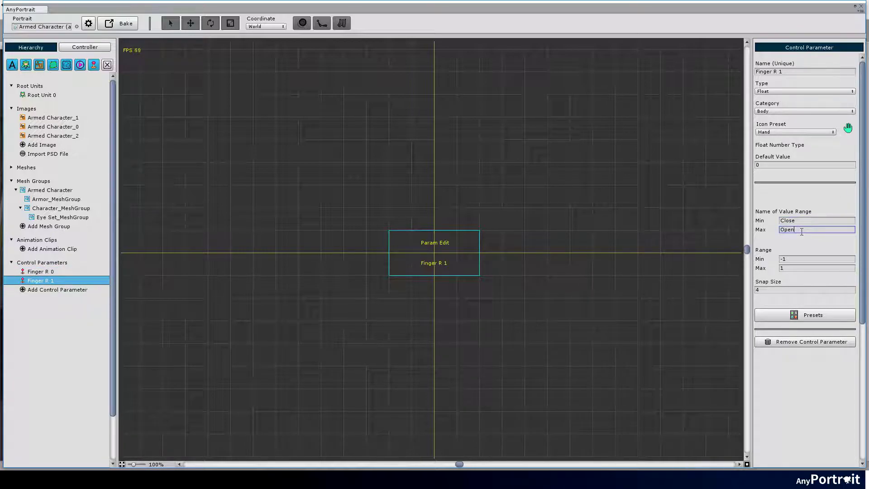
left_click(57, 282)
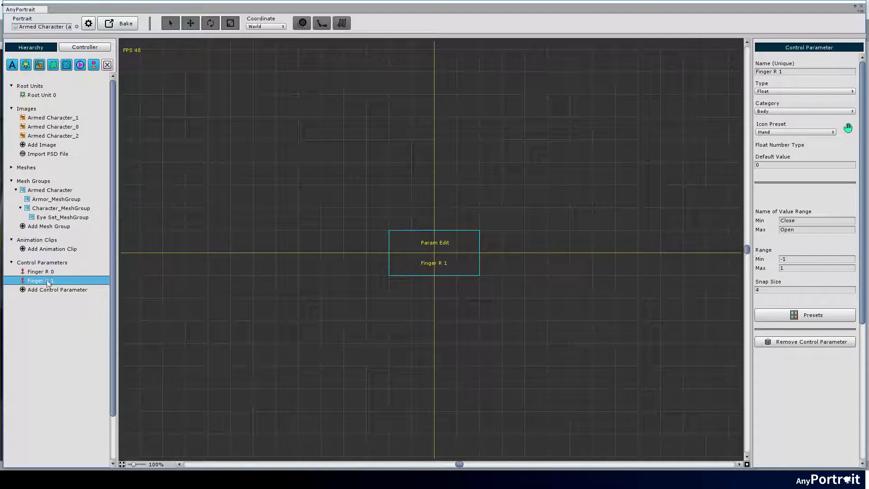
left_click(48, 289)
left_click(795, 132)
left_click(780, 159)
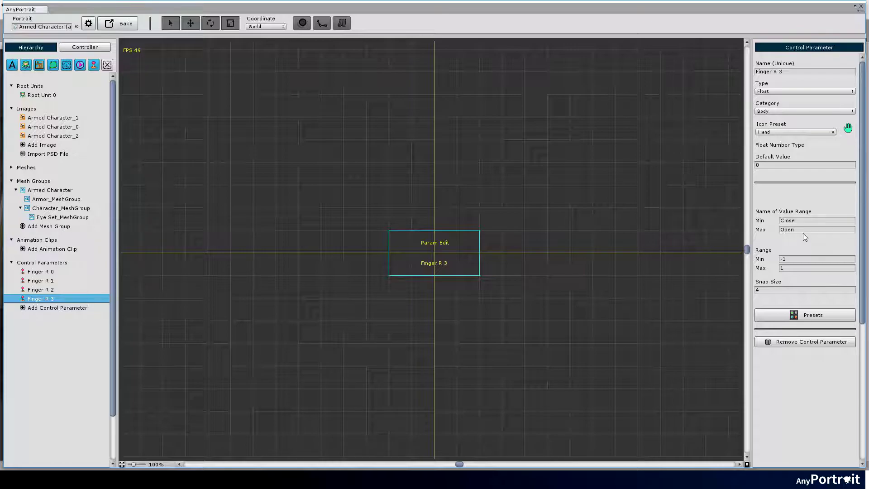
- Add the Finger L parameters in the Body category with the minimum range named Close
left_click(63, 308)
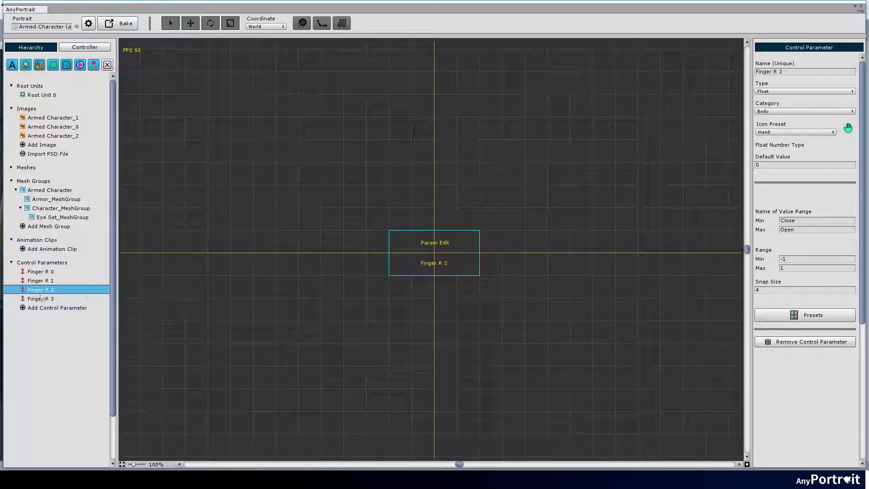
left_click(823, 72)
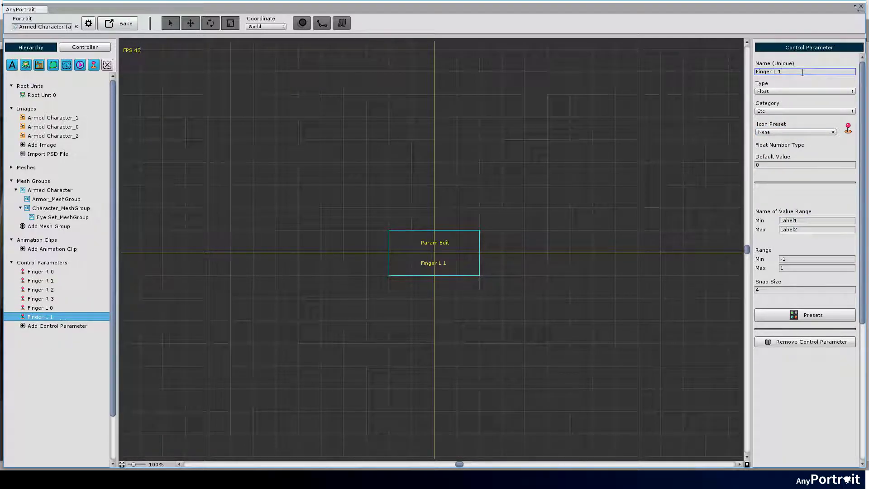
left_click(805, 111)
left_click(780, 132)
left_click(804, 222)
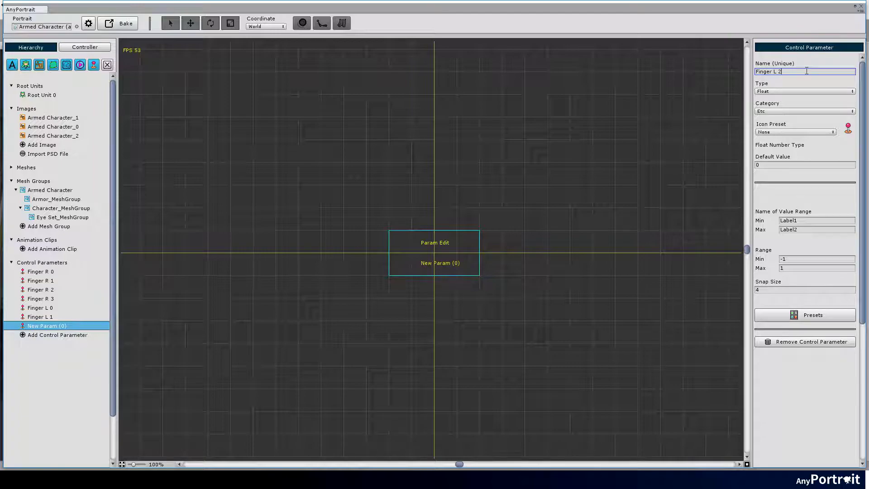
left_click(805, 110)
left_click(781, 132)
left_click(810, 221)
type("Close")
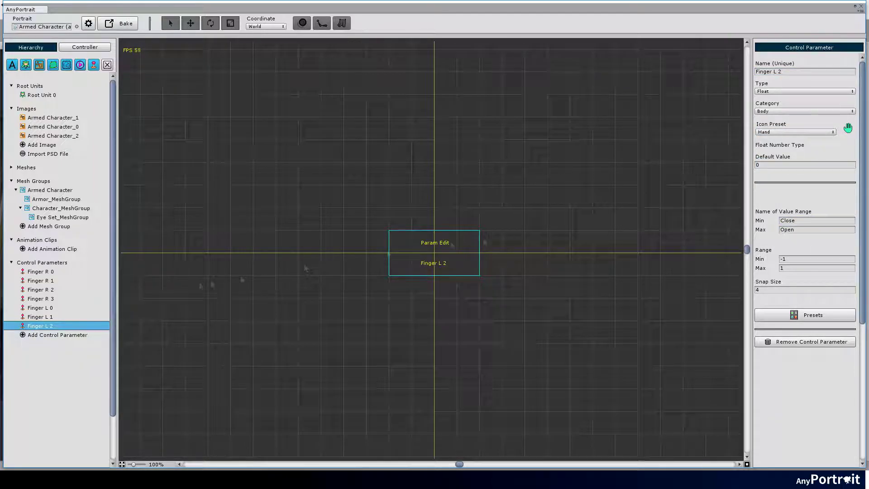
- Add Finger L 3 in Body with Close/Open range names, then reopen the Armed Character mesh group
left_click(57, 335)
type("Finger L 3")
left_click(787, 111)
left_click(776, 132)
left_click(810, 221)
type("Close")
left_click(810, 229)
type("Open")
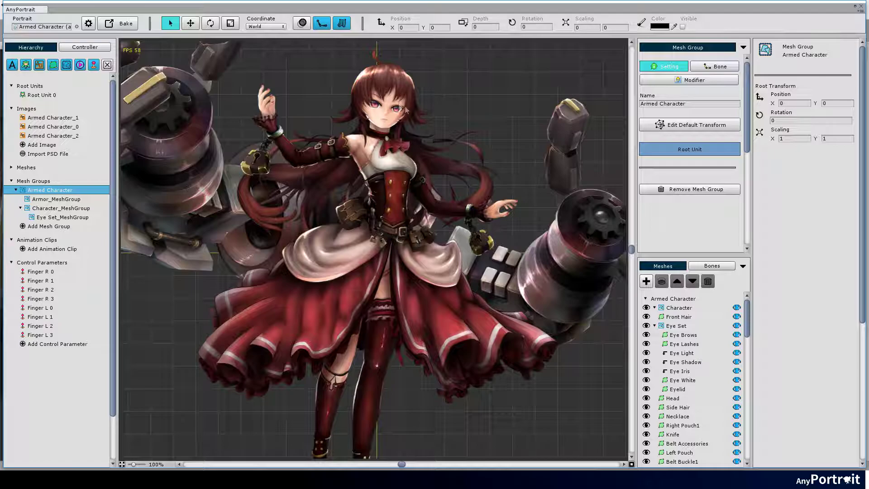
left_click(679, 317)
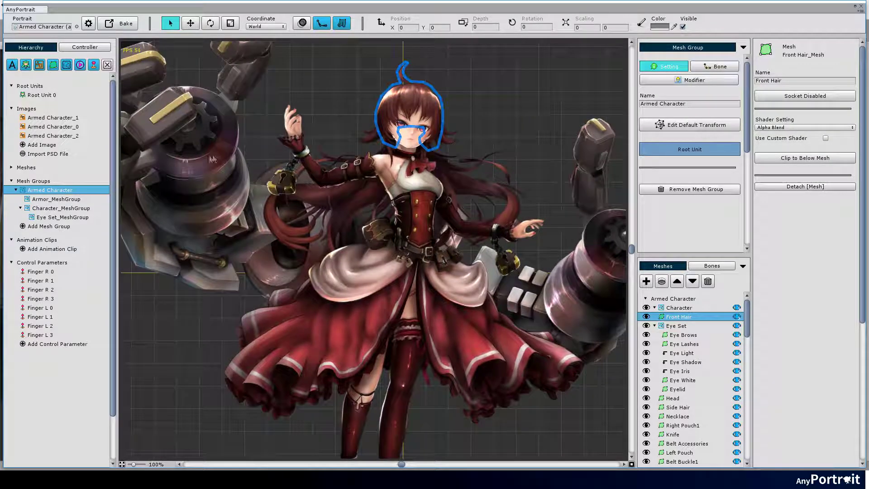
- Select the AFinger R 01 mesh and add a Morph (Controller) modifier to the mesh group
scroll(498, 181, "down", 1)
left_click(291, 204)
left_click(189, 91)
left_click(353, 90)
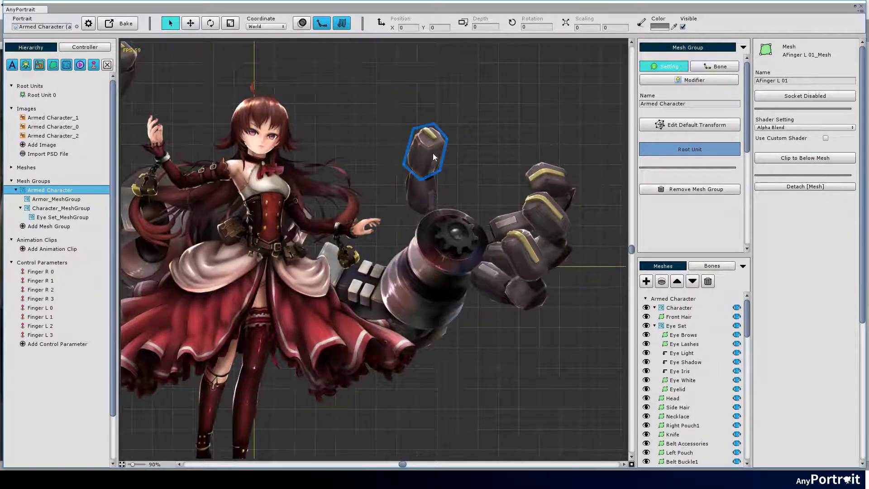
scroll(432, 153, "up", 10)
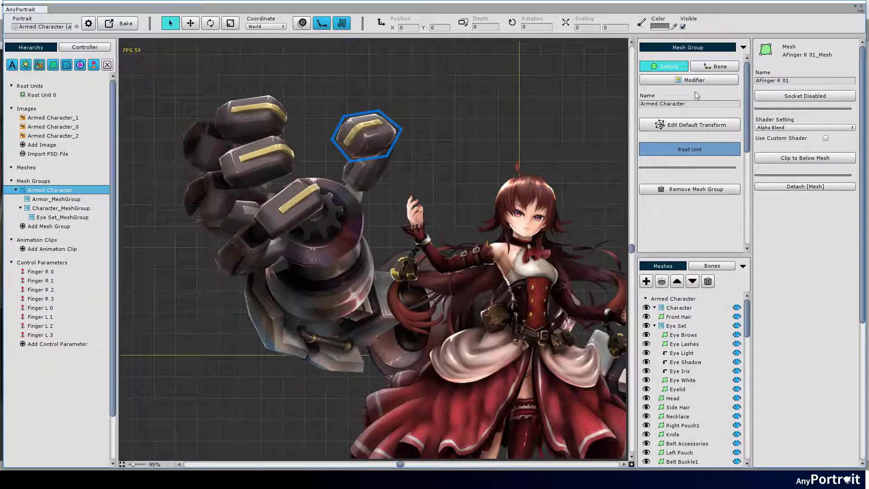
left_click(699, 80)
left_click(696, 105)
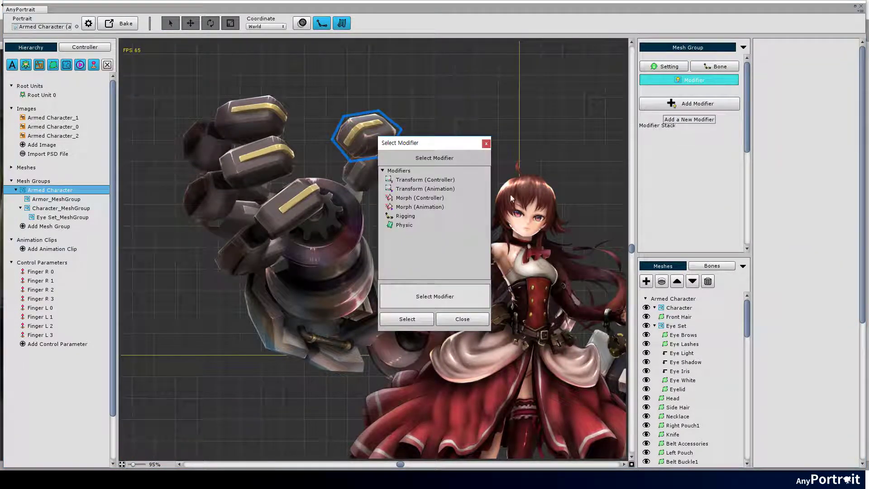
left_click(433, 197)
left_click(407, 318)
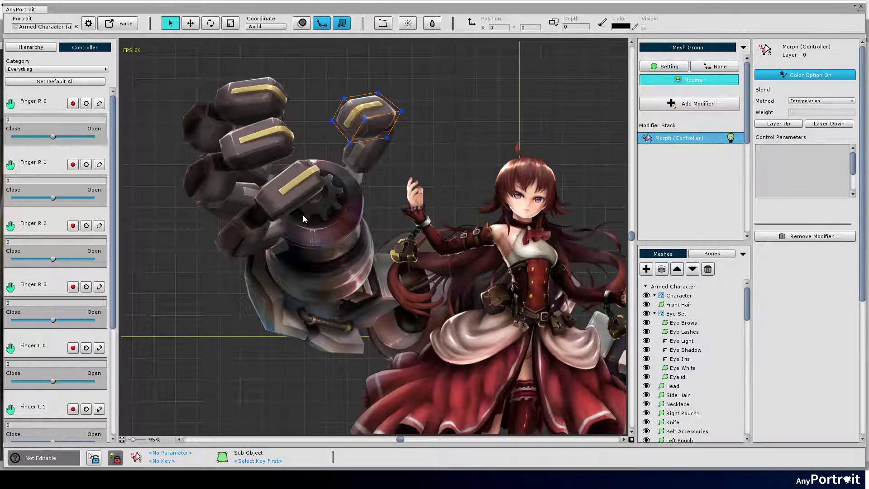
- Register Finger R 0 on the Morph modifier, add AFinger R 01 to its keys, and slide to 1
left_click(365, 160)
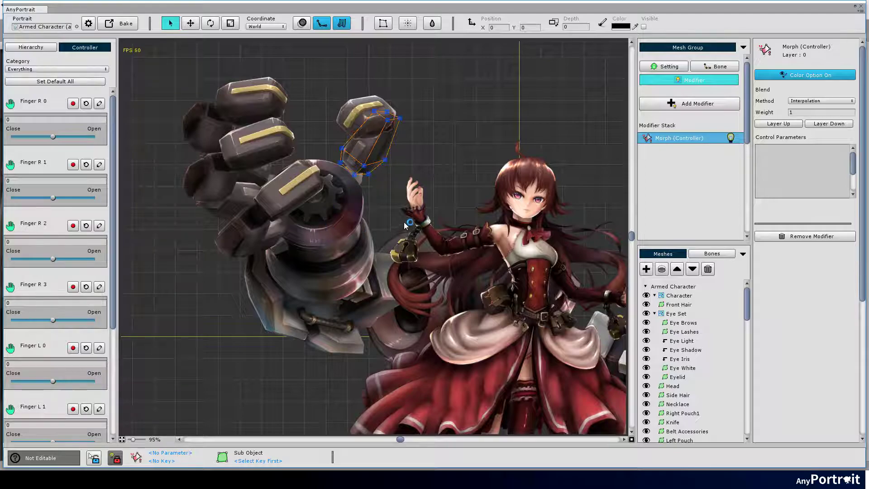
left_click(72, 103)
left_click_drag(53, 136, 10, 136)
left_click(73, 103)
left_click(365, 116)
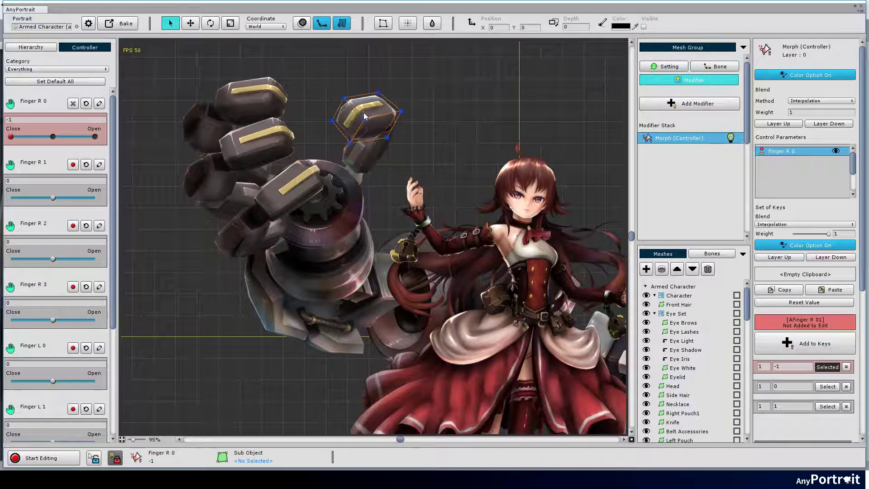
left_click(805, 343)
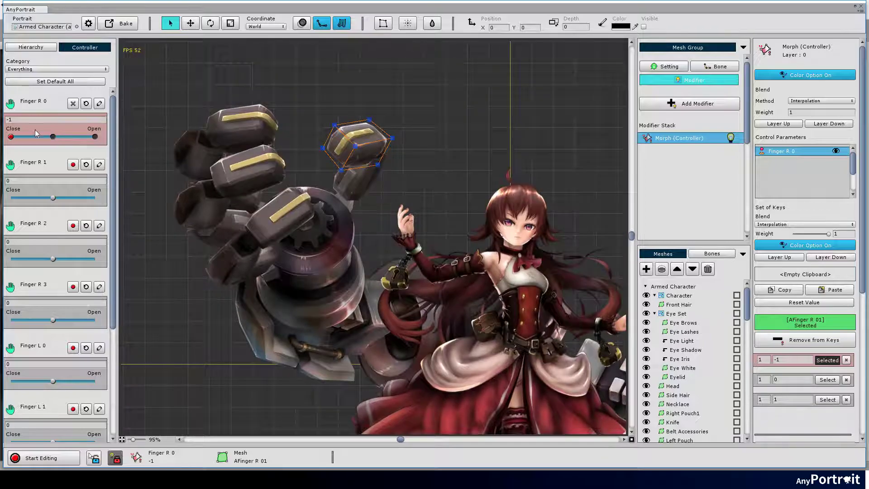
left_click_drag(51, 137, 95, 137)
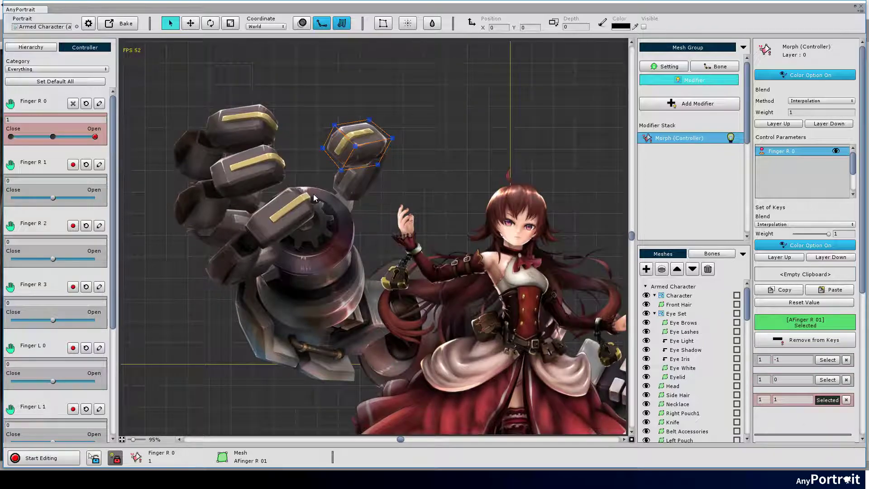
scroll(316, 197, "up", 5)
- Enter edit mode on AFinger R 00 and deform all its vertices with an applied FFD lattice
key("a")
left_click(352, 140)
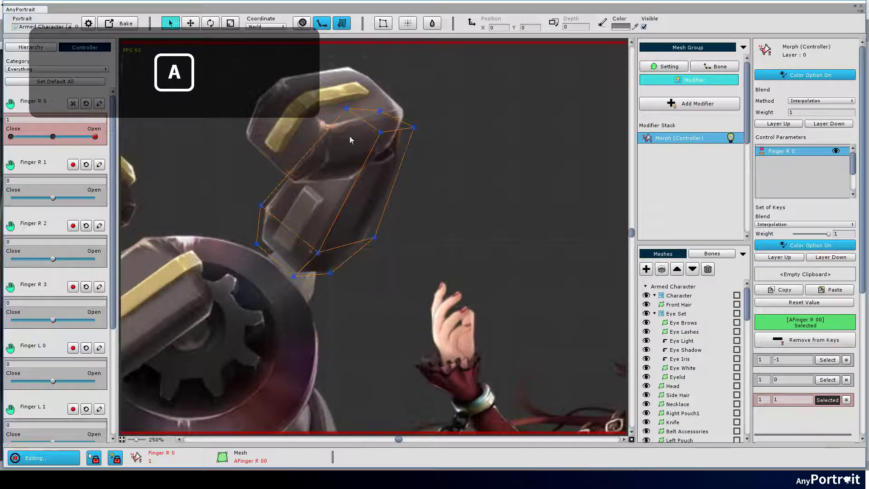
left_click_drag(190, 95, 437, 280)
left_click(383, 23)
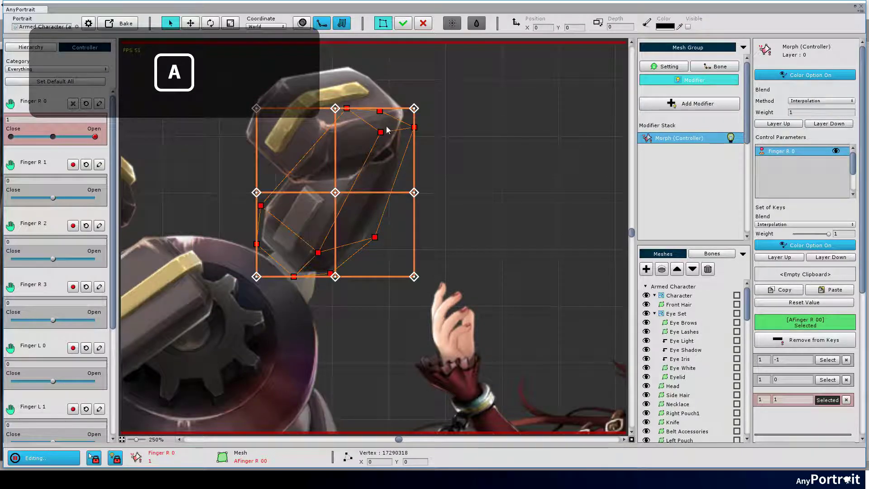
left_click(414, 109)
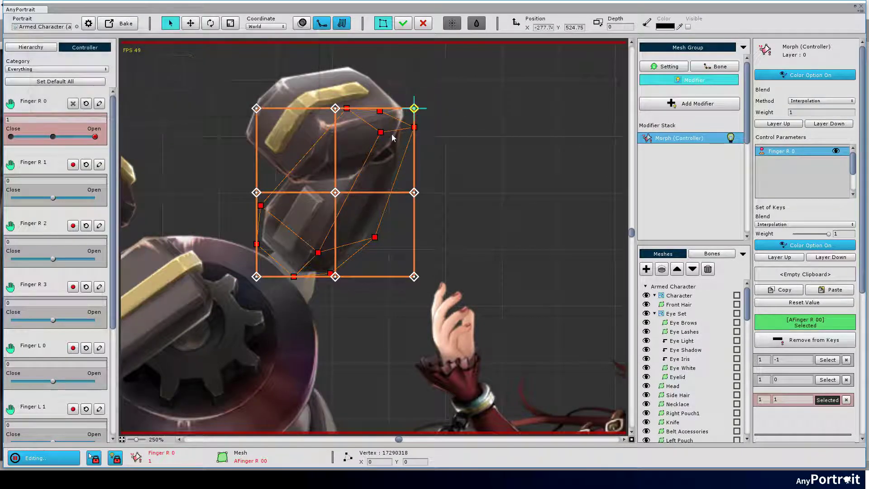
left_click(404, 23)
- Move individual AFinger R 00 vertices to bend the lower finger segment at key 1
left_click(411, 78)
left_click_drag(442, 93, 297, 151)
key("w")
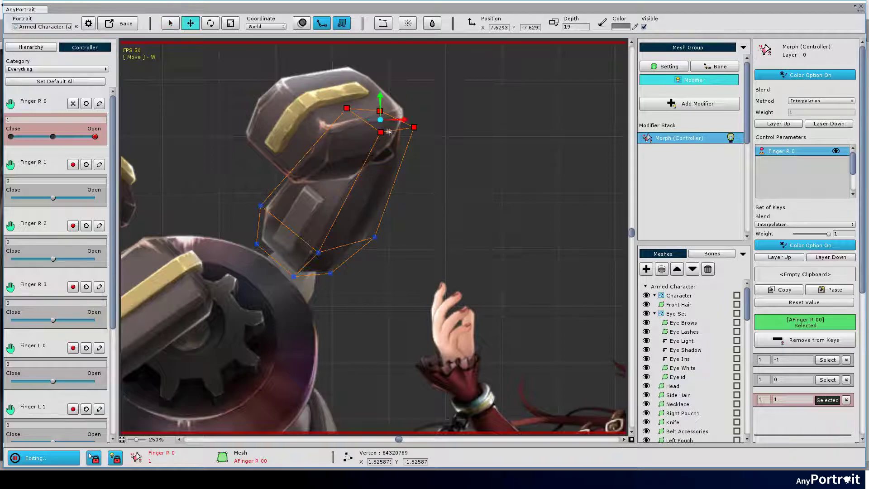
left_click_drag(381, 123, 398, 143)
left_click(264, 211)
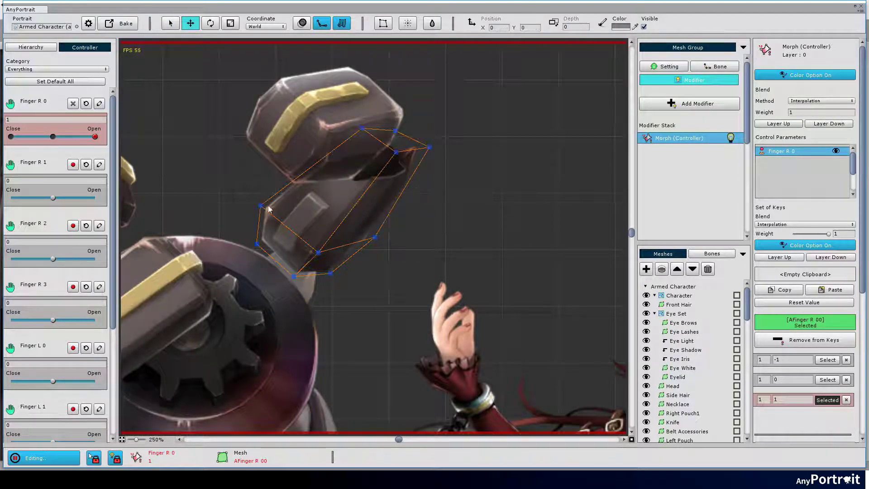
left_click_drag(318, 252, 320, 250)
left_click_drag(260, 206, 265, 199)
left_click(293, 275)
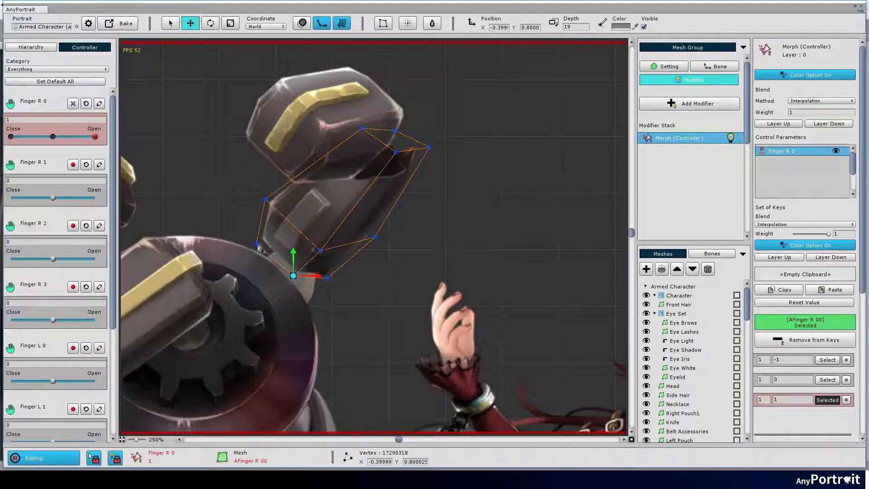
left_click_drag(375, 237, 371, 250)
left_click(429, 147)
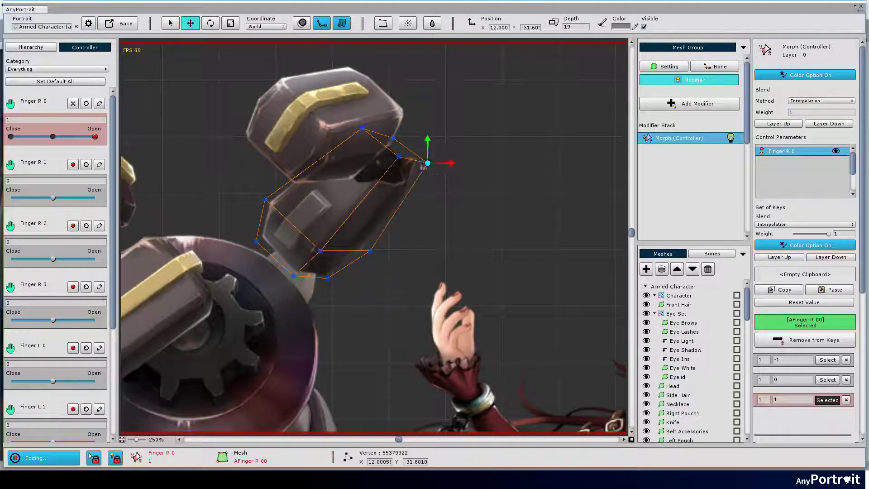
left_click_drag(448, 113, 355, 170)
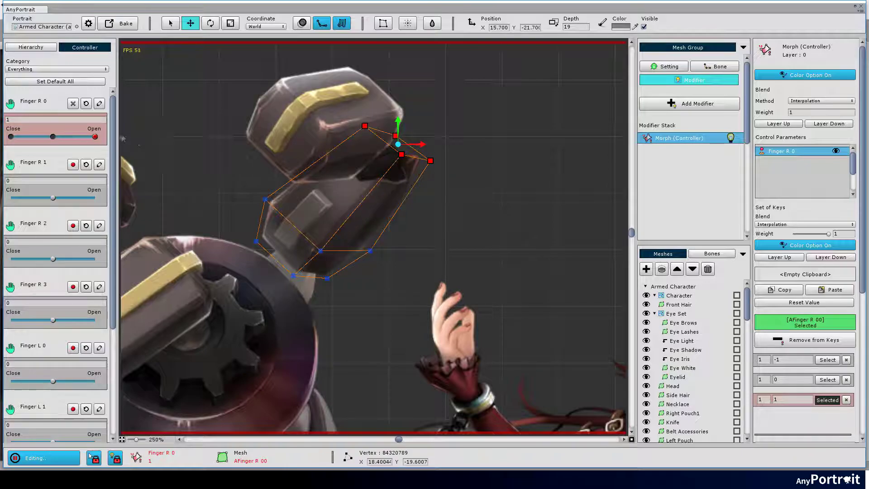
mouse_move(95, 137)
left_mouse_down()
mouse_move(63, 137)
mouse_move(103, 142)
left_mouse_up()
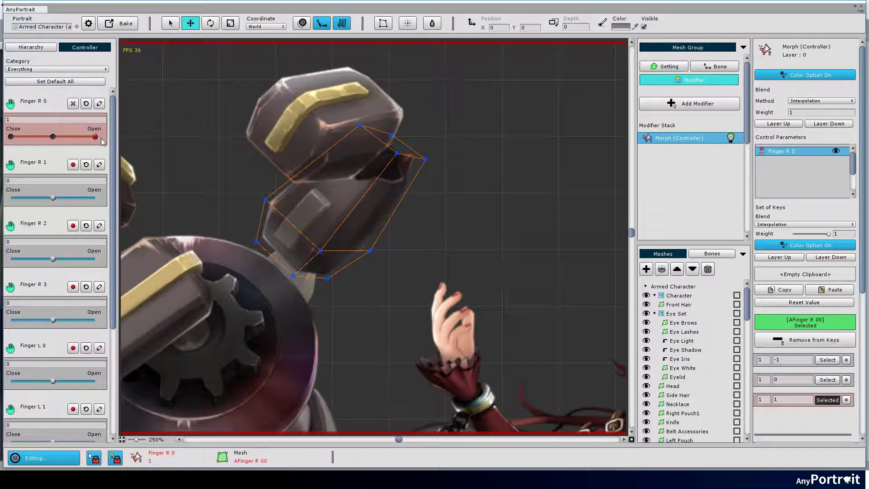
- Rotate all AFinger R 01 vertices clockwise and nudge individual vertices to bend the top segment
left_click(326, 136)
left_click_drag(446, 56, 154, 256)
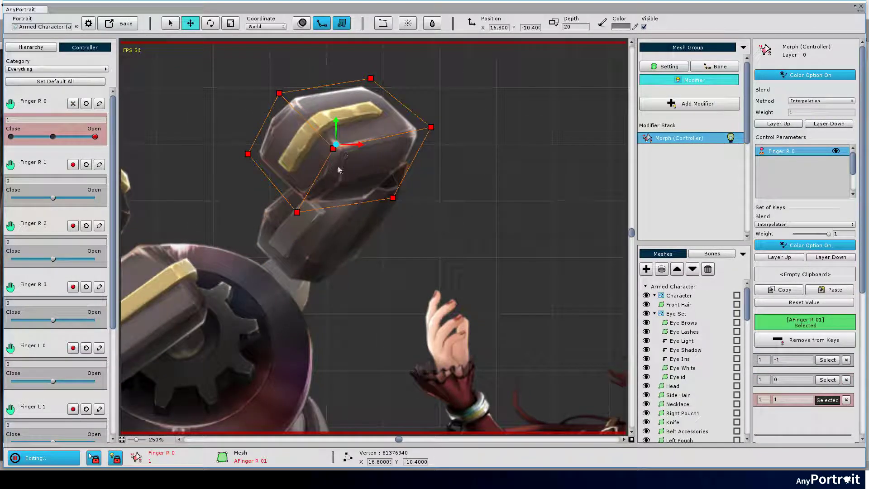
key("e")
key("w")
left_click_drag(338, 169, 407, 100)
left_click(262, 90)
left_click_drag(347, 88, 344, 93)
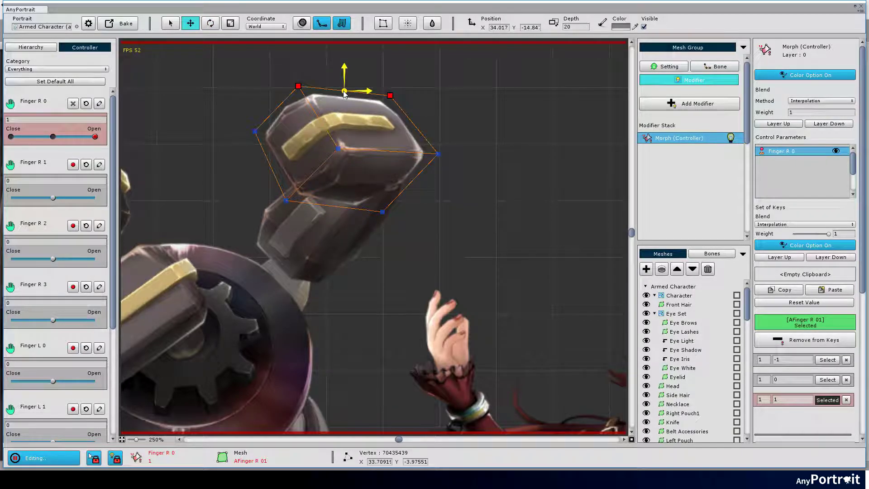
left_click_drag(466, 188, 281, 217)
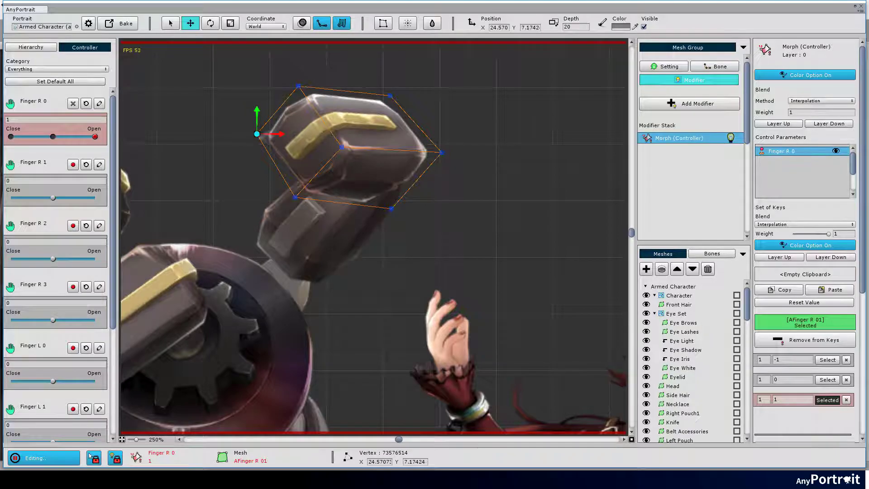
left_click_drag(342, 146, 354, 136)
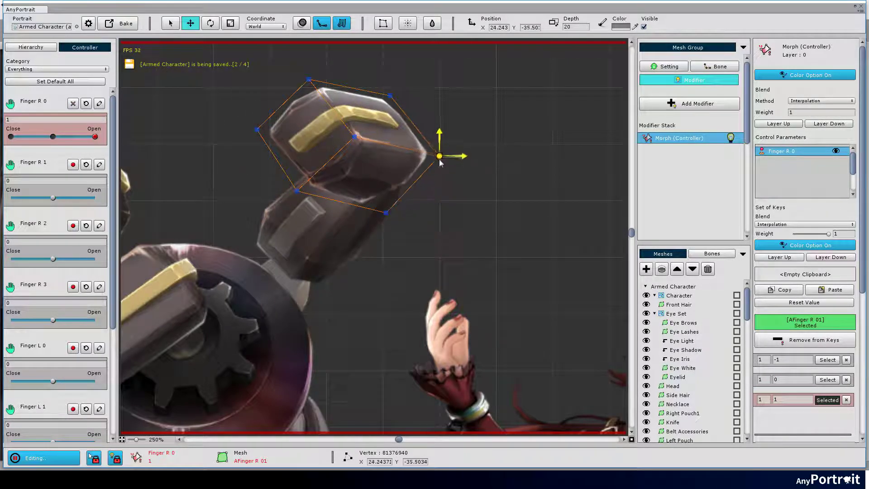
left_click_drag(440, 162, 438, 160)
left_click_drag(354, 137, 351, 144)
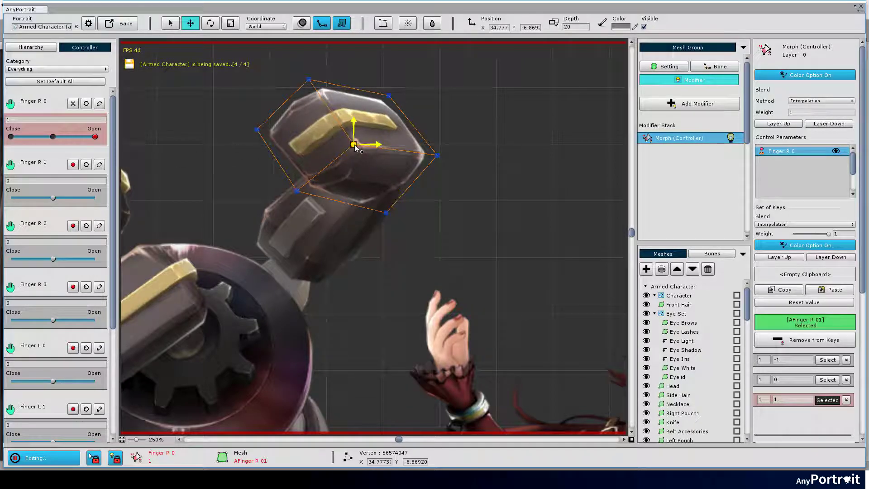
key("ctrl+a")
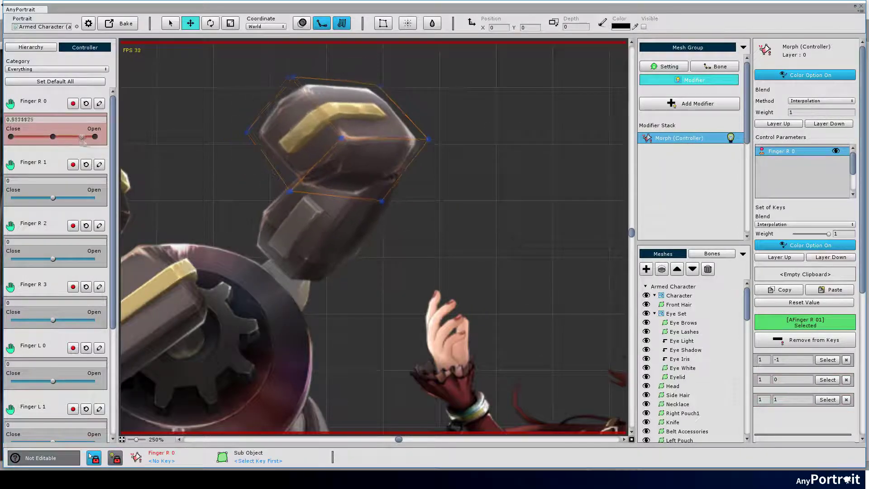
- Refine AFinger R 01 vertex selections, then toggle edit mode off and on to check the pose
left_click(360, 131)
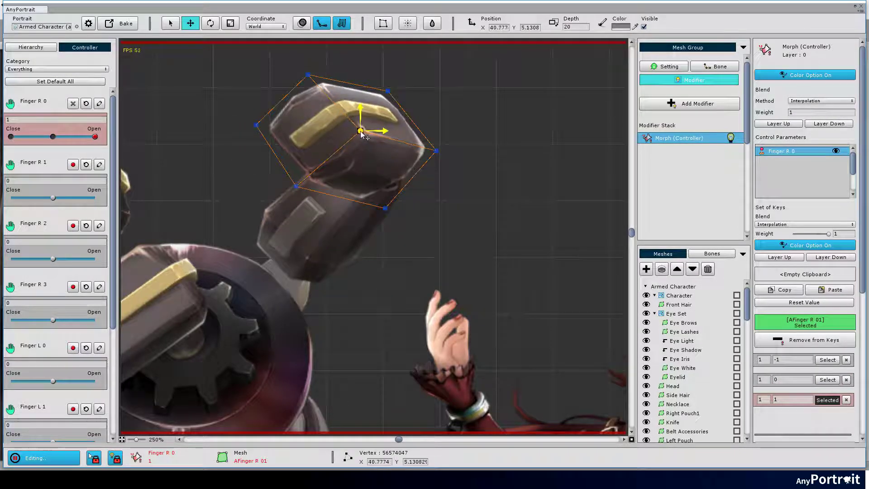
left_click(384, 210)
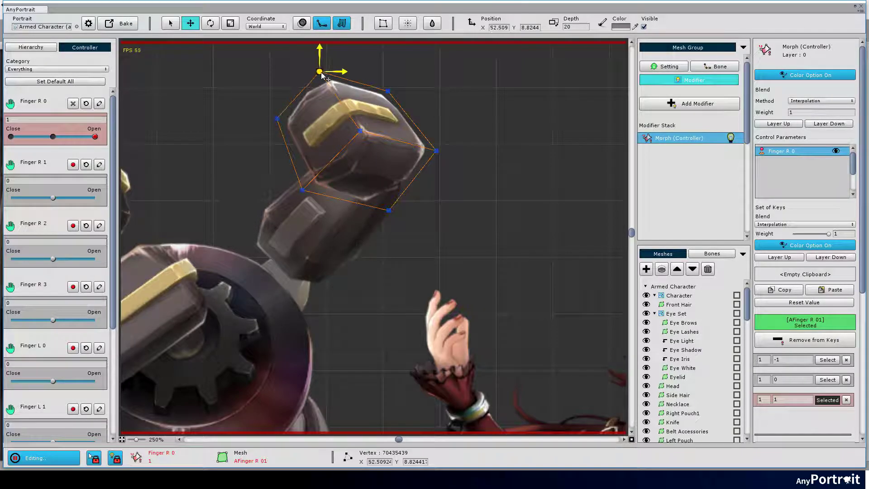
left_click_drag(264, 63, 369, 199)
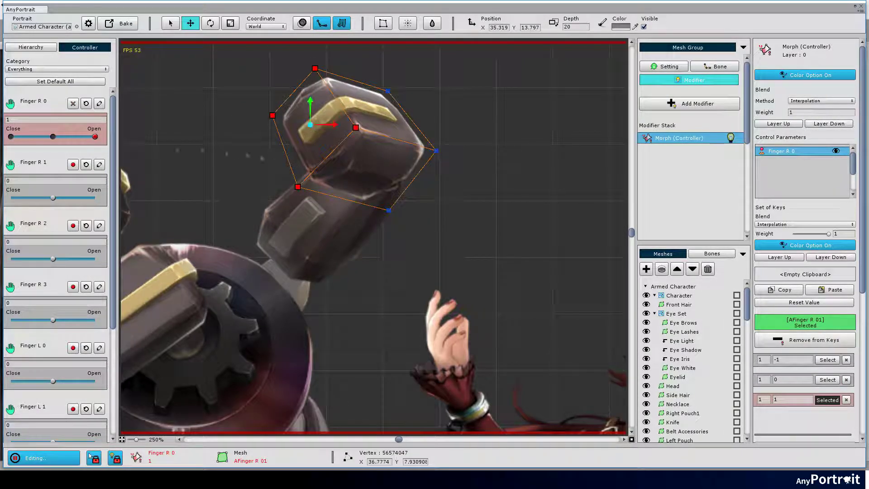
left_click(313, 75)
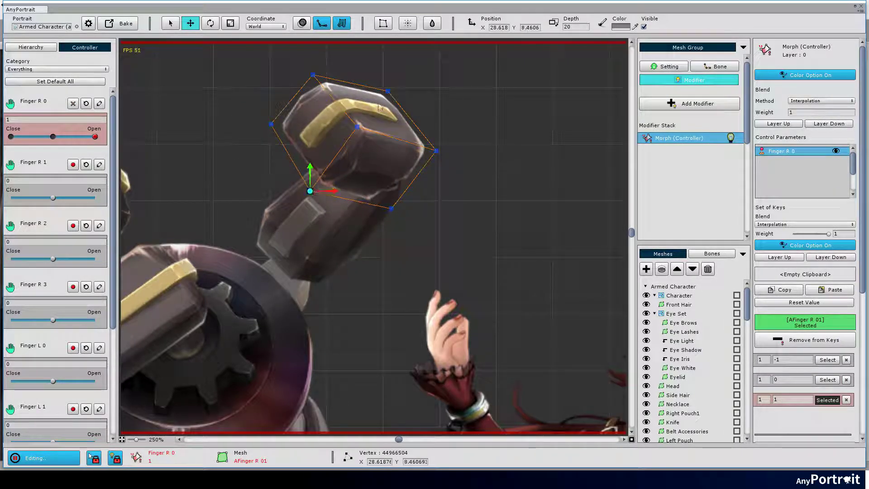
scroll(379, 107, "down", 8)
key("ctrl+a")
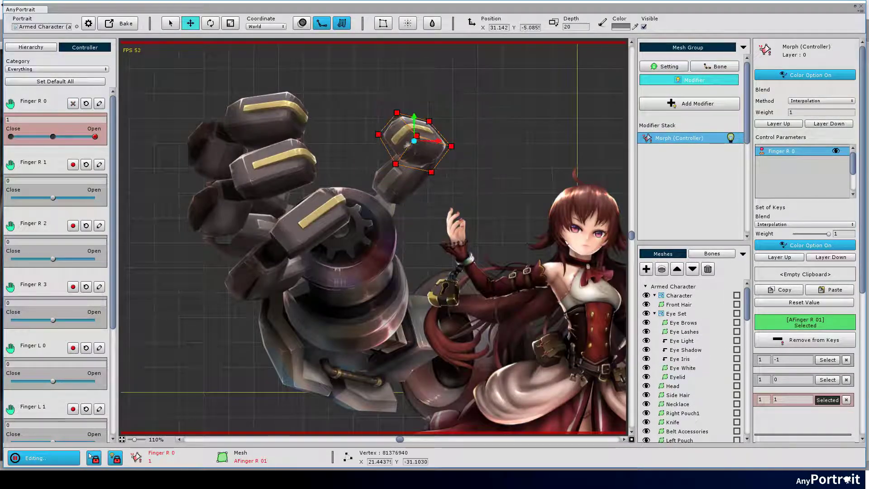
key("e")
key("w")
key("e")
key("w")
key("a")
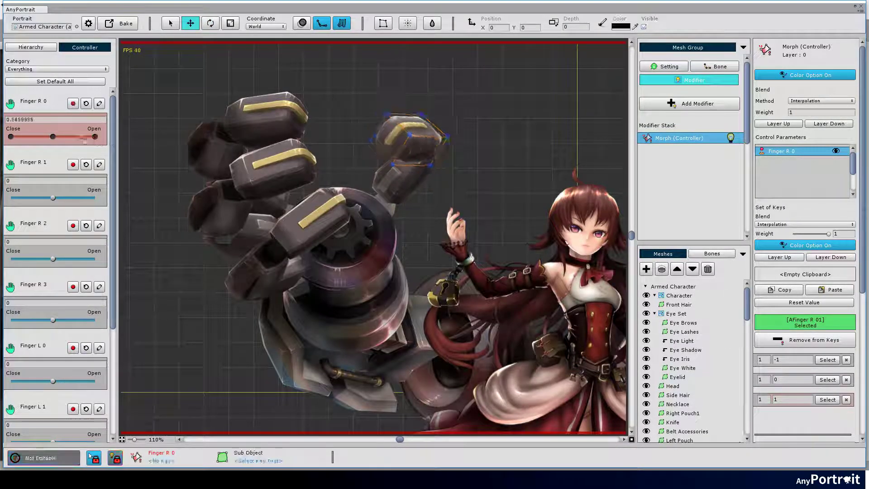
key("a")
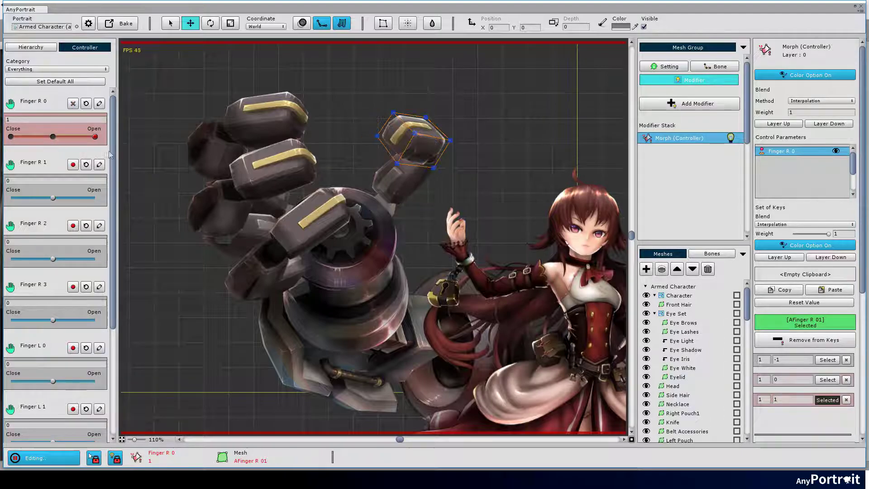
- Compare Finger R 0 at 0 and 1, shift the upper finger slightly left, then select key 0
left_click(53, 137)
scroll(362, 144, "up", 5)
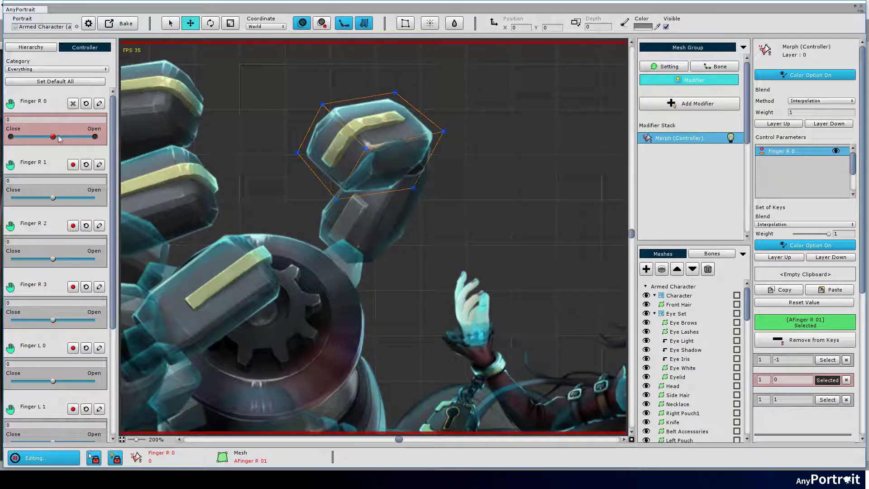
left_click(94, 137)
left_click(369, 97)
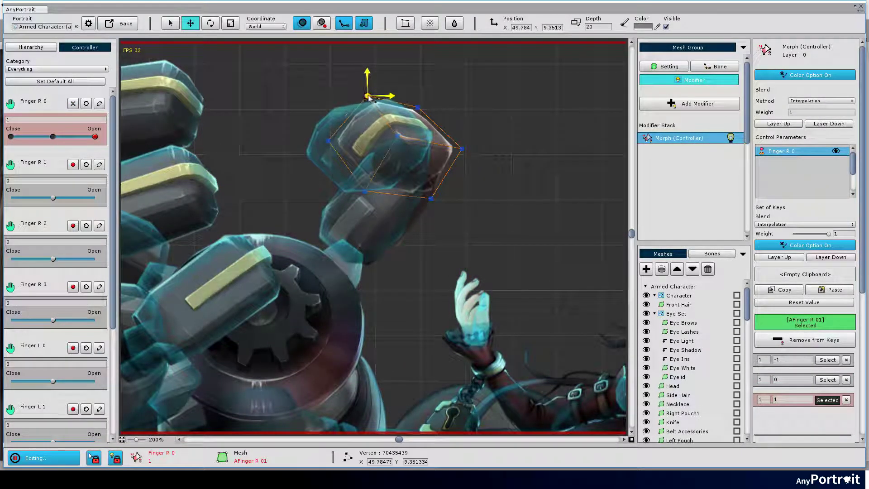
left_click(458, 161)
left_click(371, 97)
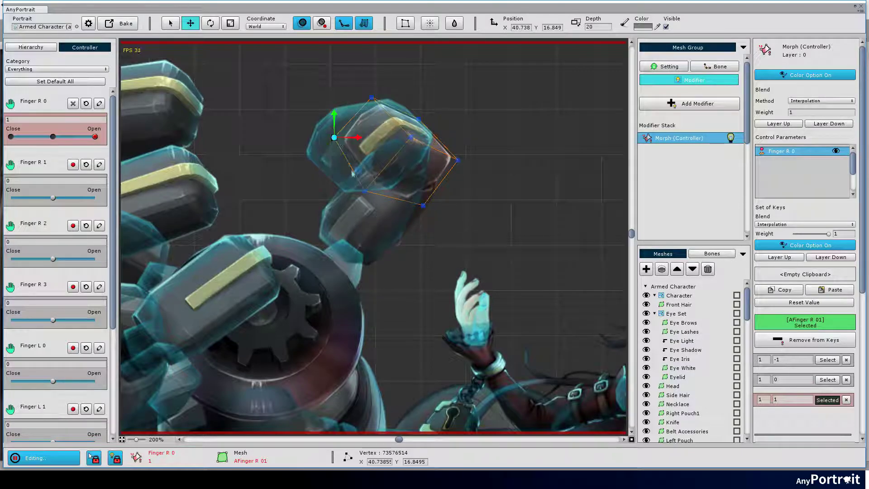
left_click_drag(311, 93, 461, 190)
left_click_drag(370, 194, 356, 191)
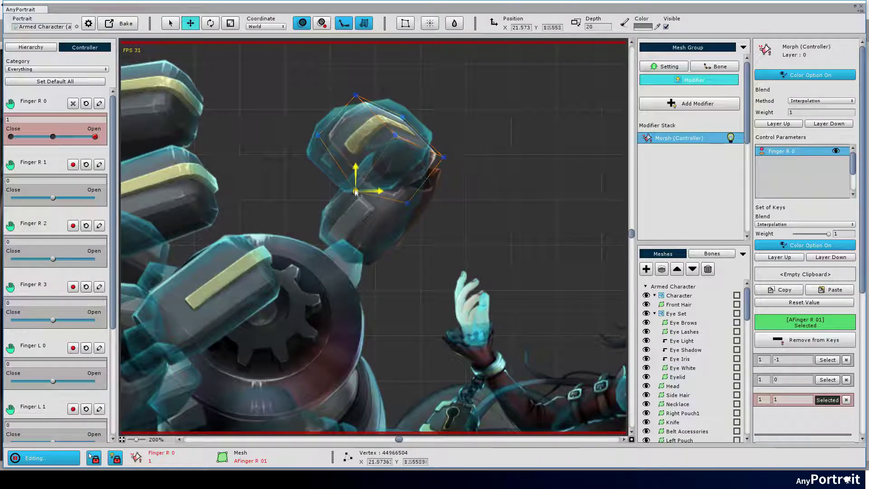
left_click(95, 136)
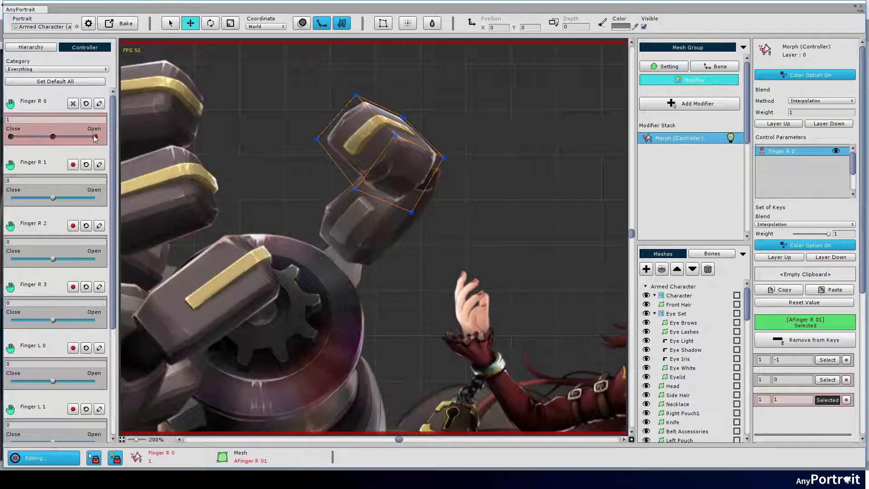
left_click_drag(95, 137, 67, 150)
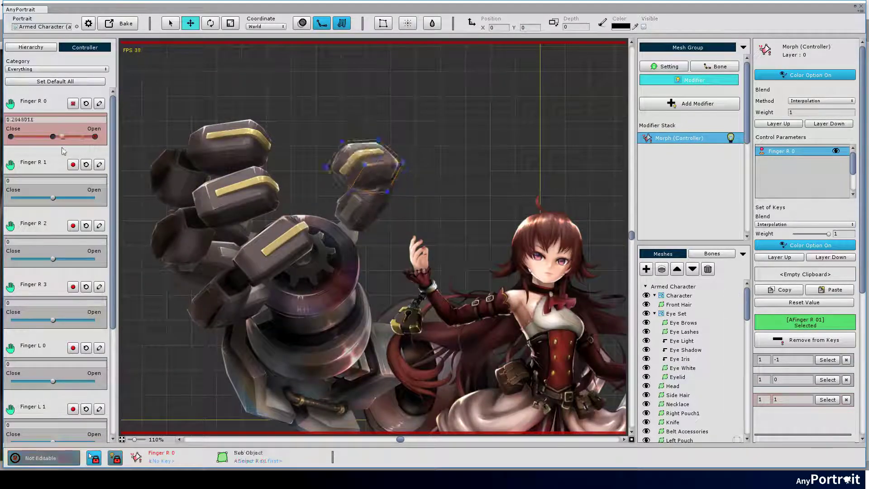
left_click(95, 137)
scroll(395, 206, "up", 3)
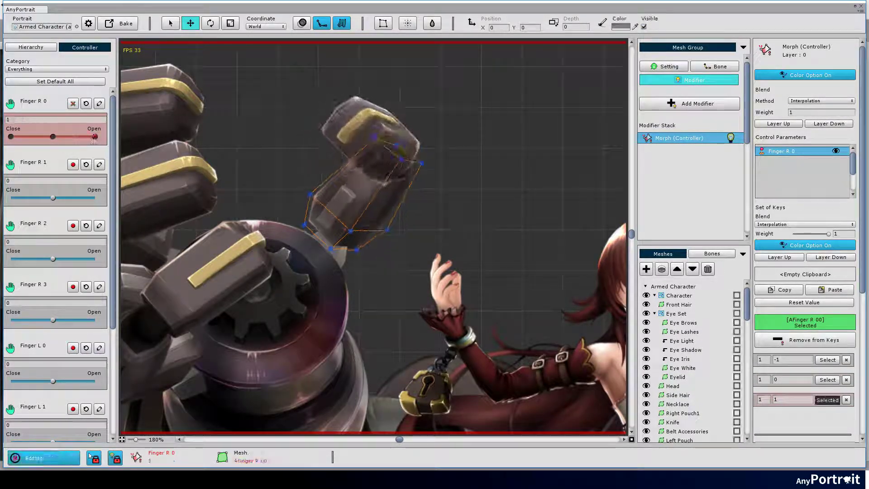
scroll(362, 115, "up", 2)
left_click(53, 137)
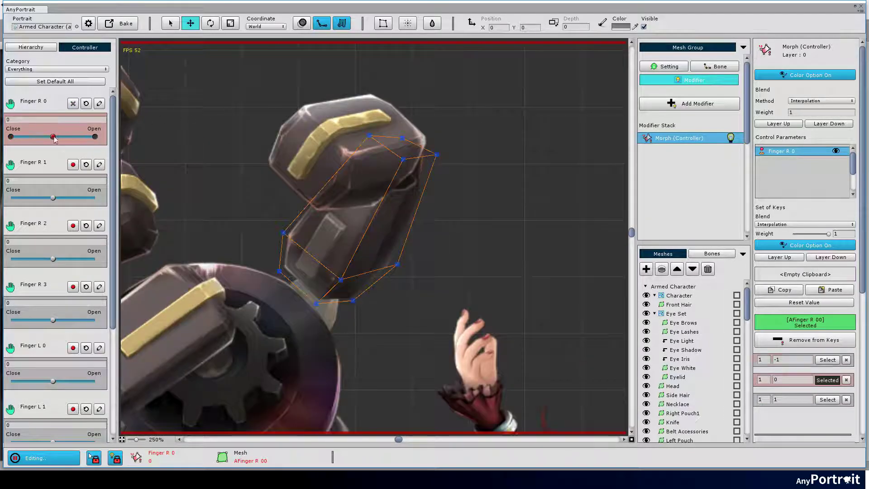
- Turn on onion skin, switch Finger R 0 to key -1, and select AFinger R 00's vertices
key("o")
left_click(11, 137)
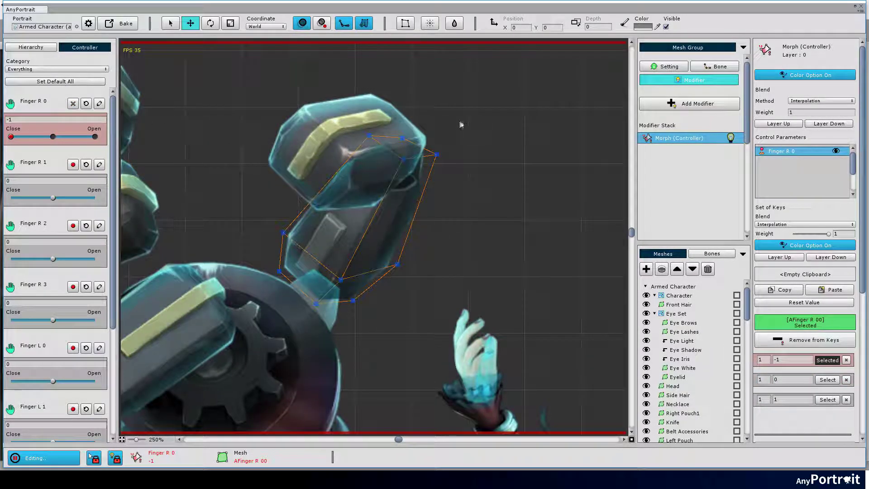
left_click_drag(460, 127, 271, 312)
left_click(283, 232)
left_click(397, 264)
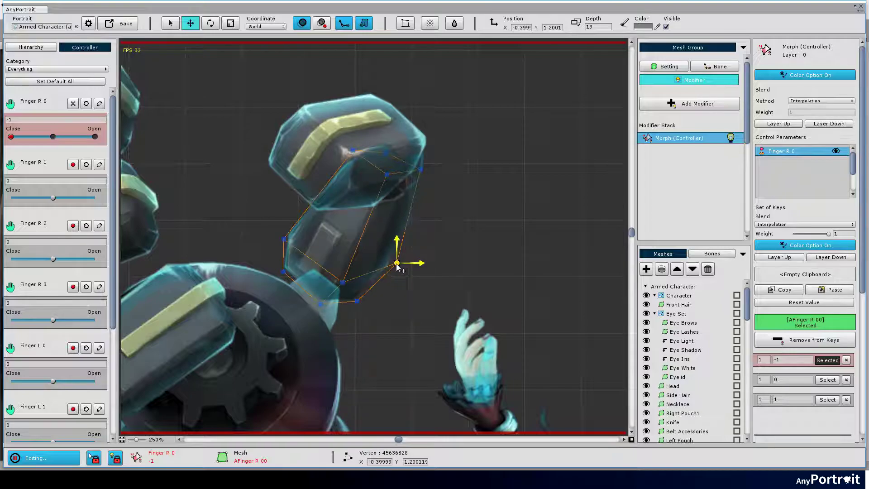
left_click(322, 305)
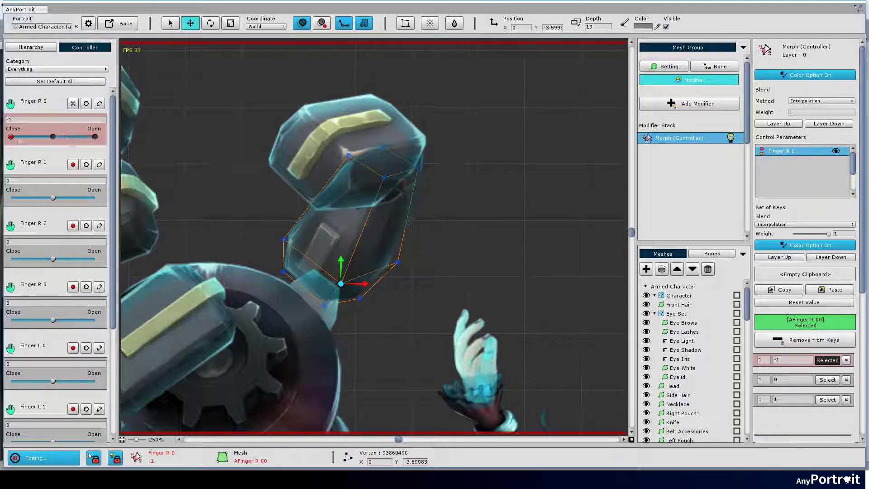
key("ctrl+a")
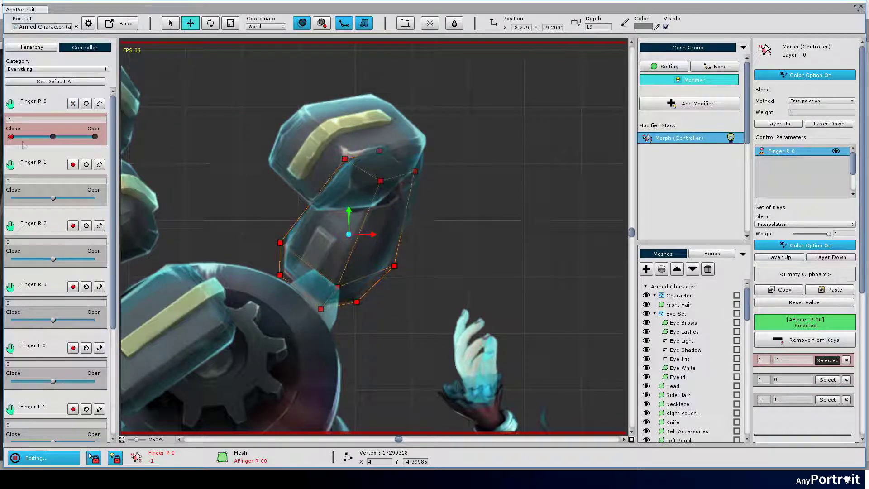
left_click(379, 150)
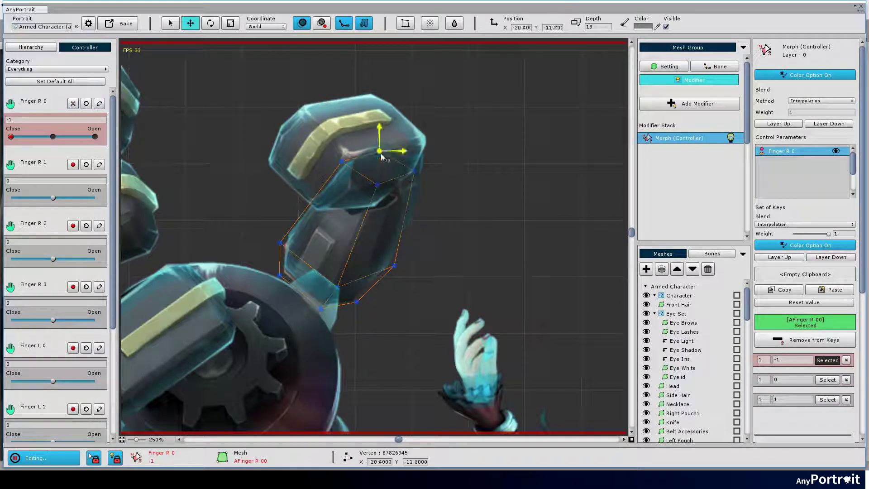
- Reshape AFinger R 01 vertices at key -1, previewing against the open value 1
left_click(339, 167)
key("ctrl+a")
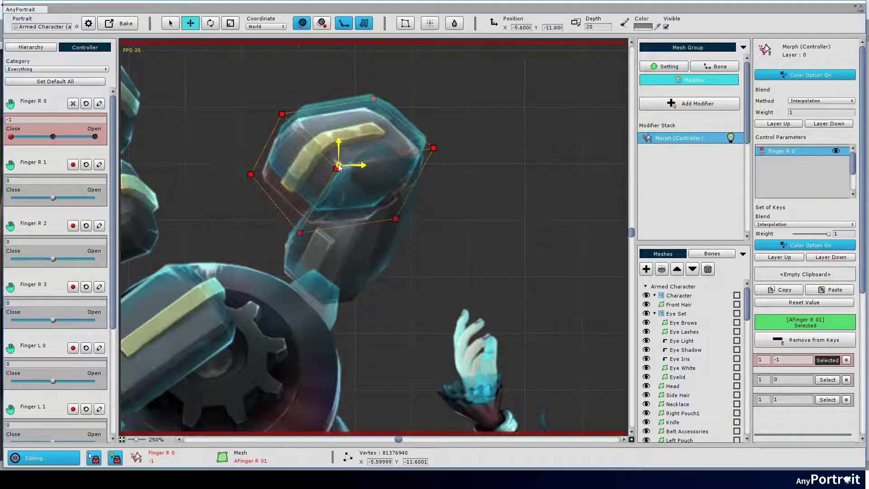
left_click(294, 256)
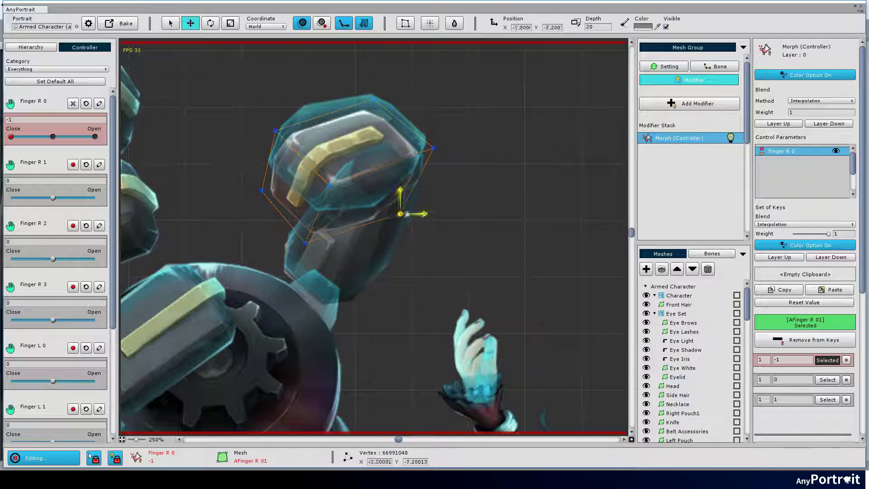
left_click_drag(407, 214, 414, 206)
left_click(308, 241)
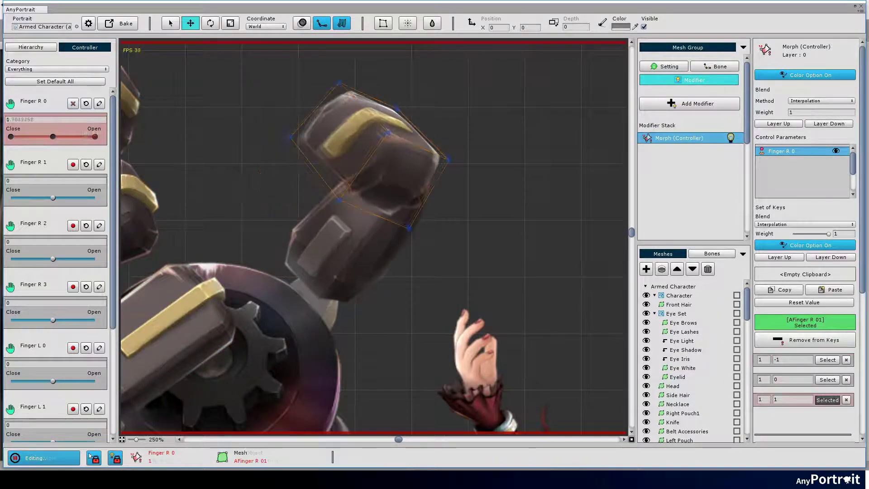
left_click_drag(11, 137, 95, 137)
left_click(11, 137)
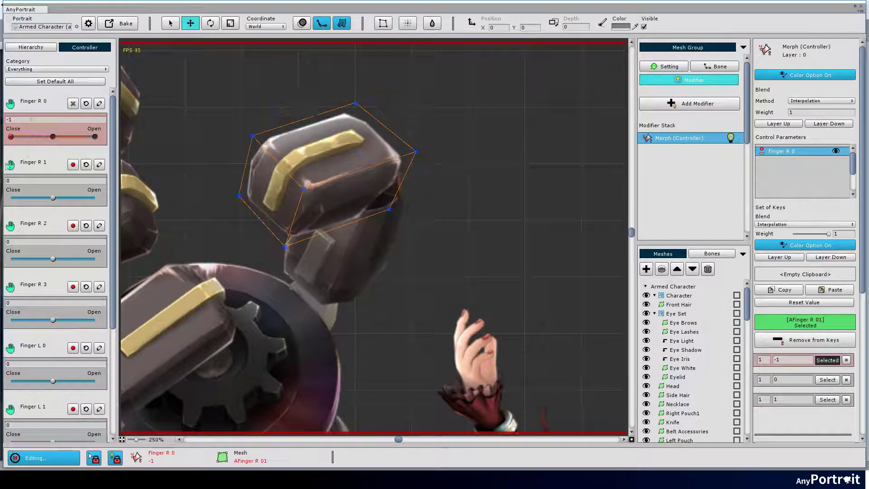
left_click(392, 214)
left_click_drag(352, 110, 353, 112)
left_click_drag(247, 143, 244, 146)
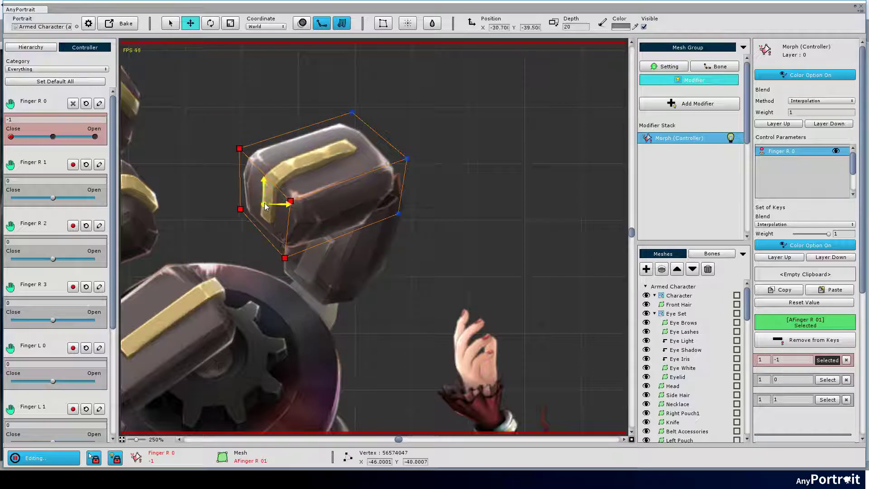
left_click(827, 359)
left_click(291, 132)
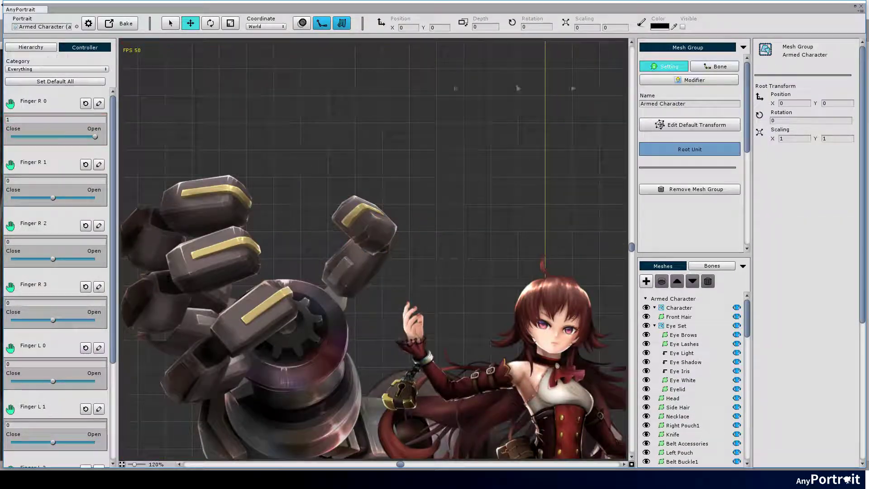
- Drag the Finger R 0 slider in the Controller tab to preview the robot finger opening and closing
left_click(31, 47)
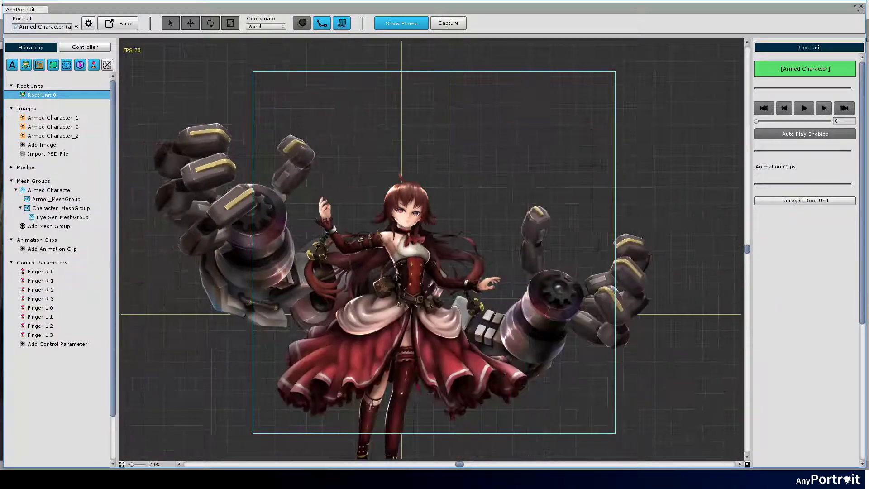
left_click(84, 47)
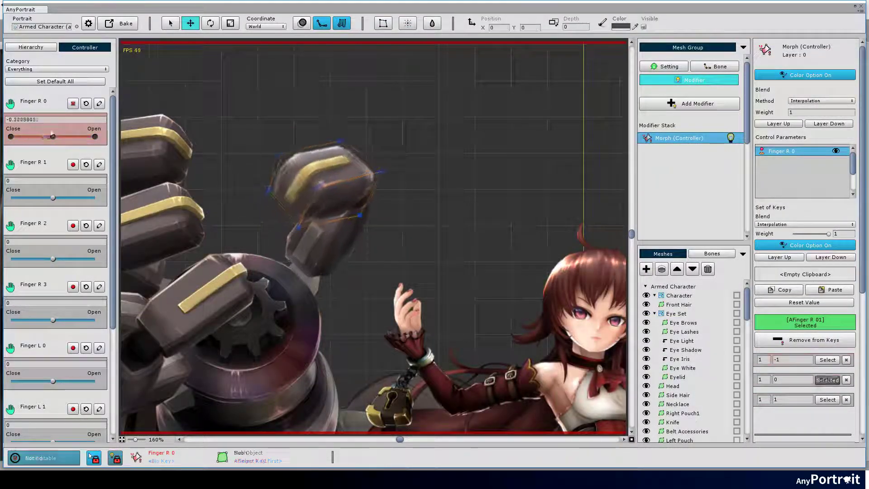
left_click_drag(234, 263, 371, 149)
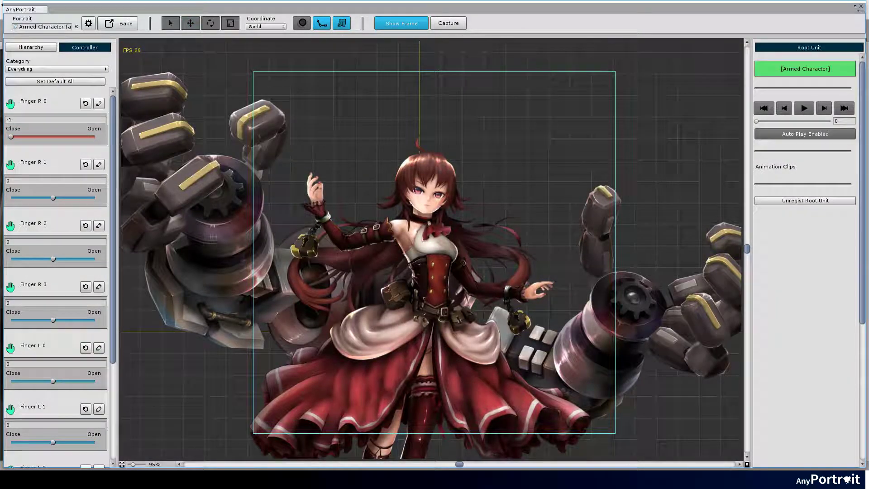
mouse_move(11, 136)
left_mouse_down()
mouse_move(93, 137)
mouse_move(72, 121)
mouse_move(15, 127)
left_mouse_up()
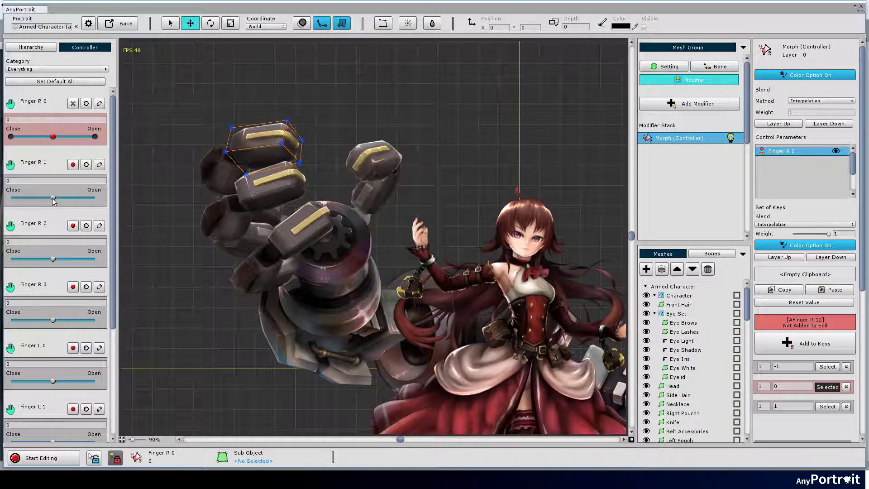
- Create Finger R 1 morph keys at 0, 1 and -1
left_click(743, 47)
scroll(688, 272, "down", 8)
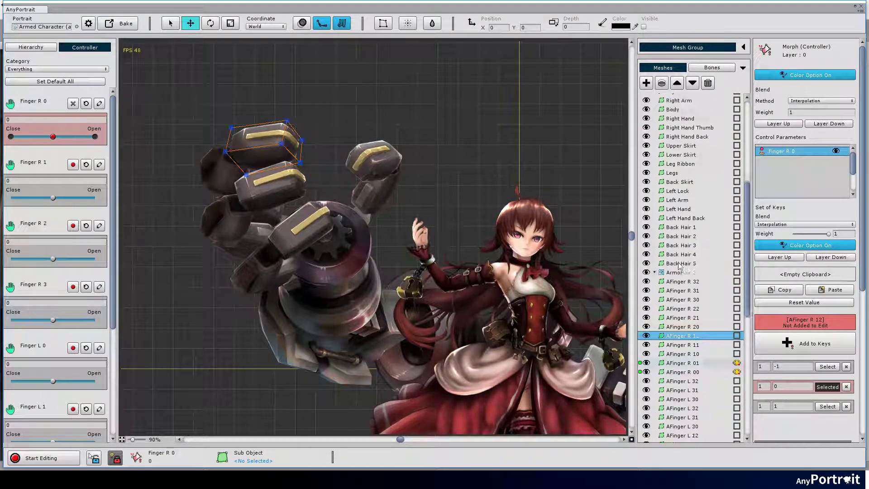
scroll(265, 227, "down", 1)
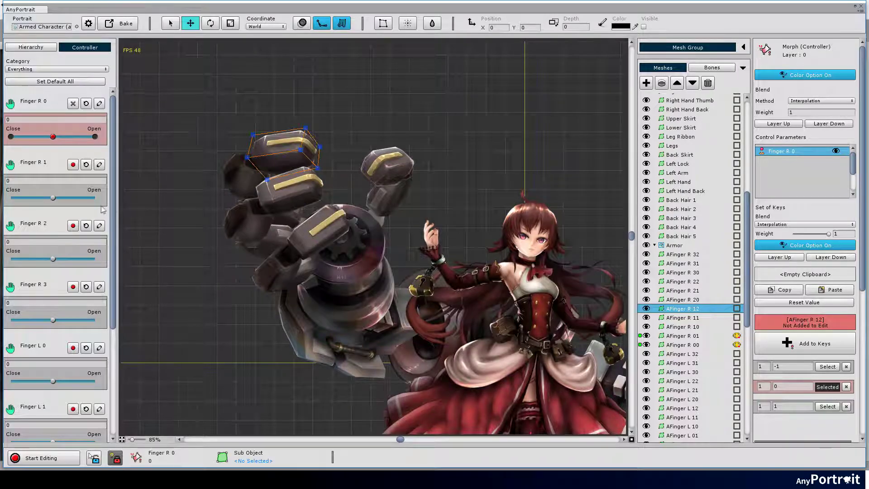
left_click(73, 165)
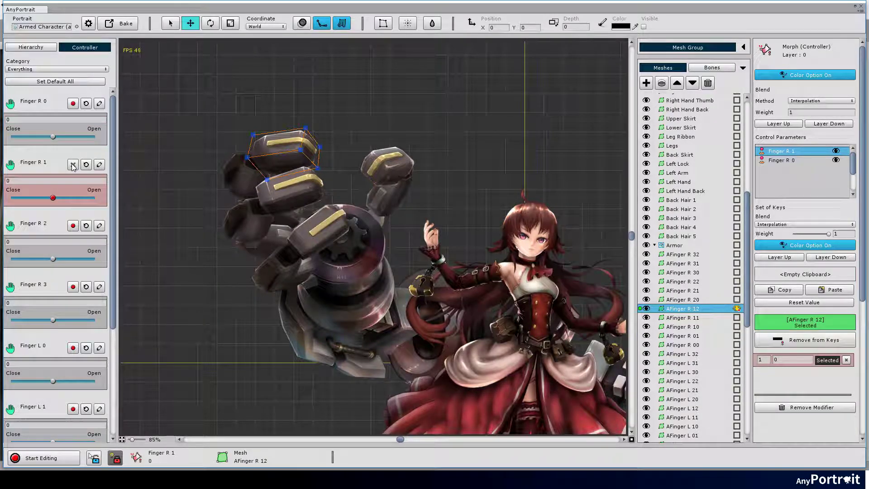
left_click_drag(54, 202, 93, 192)
left_click(71, 164)
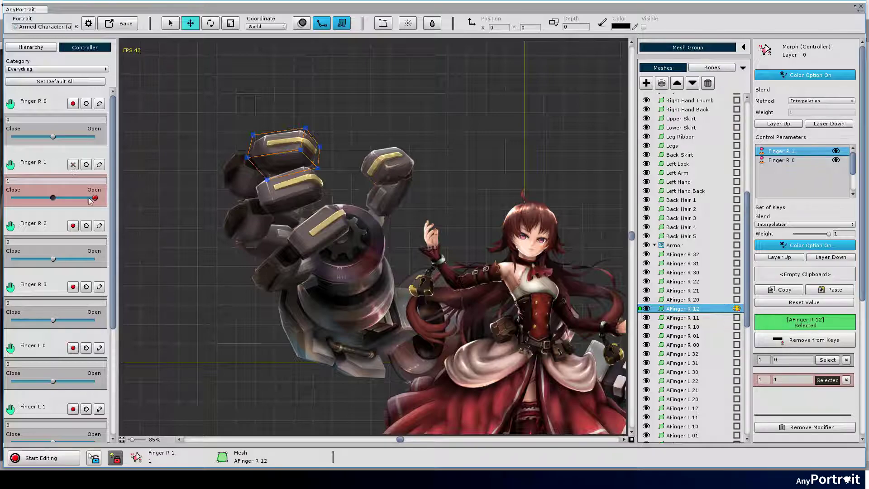
left_click(73, 165)
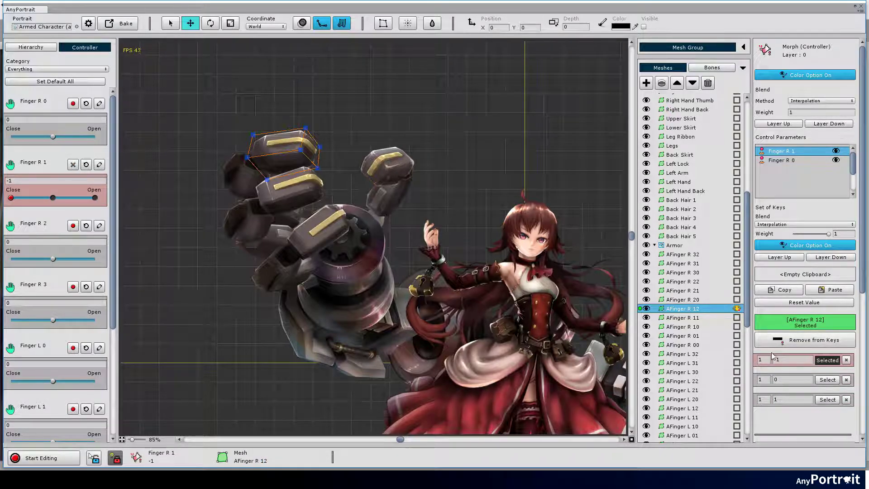
- Register the AFinger R 11 and AFinger R 10 segments to Finger R 1's keys
left_click(697, 318)
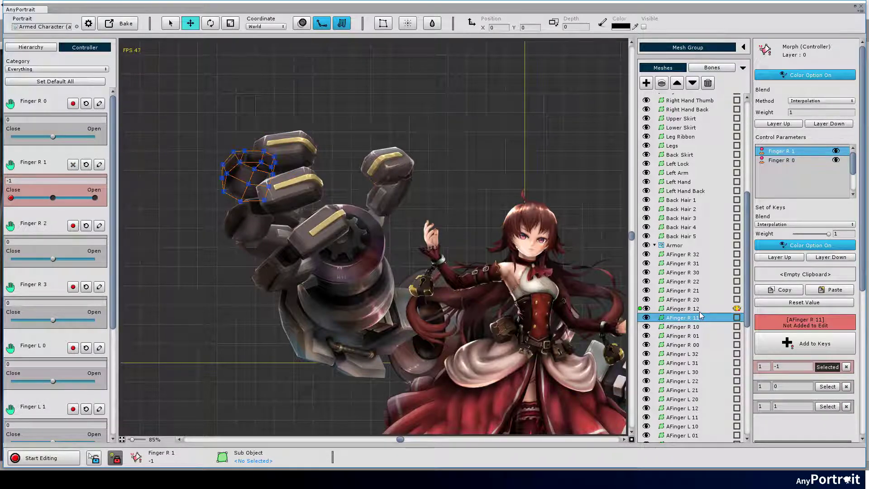
left_click(782, 343)
left_click(699, 327)
left_click(789, 343)
- Disable colour changes, hide the AFinger R 20–22 and R 30–32 meshes, and edit Finger R 1's -1 key
left_click(788, 250)
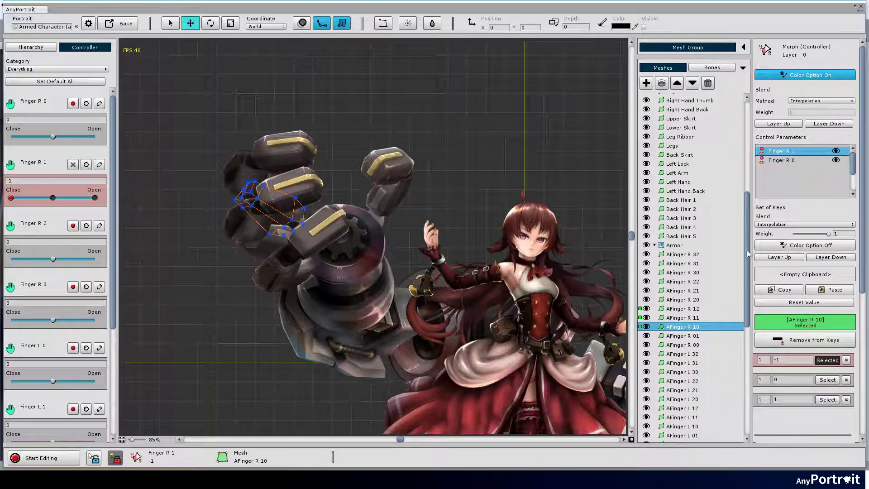
scroll(202, 189, "up", 5)
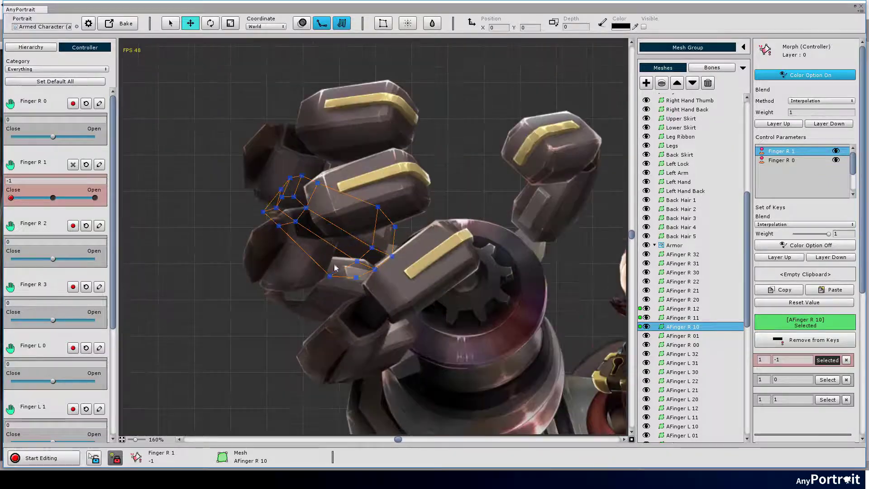
left_click_drag(647, 302, 649, 274)
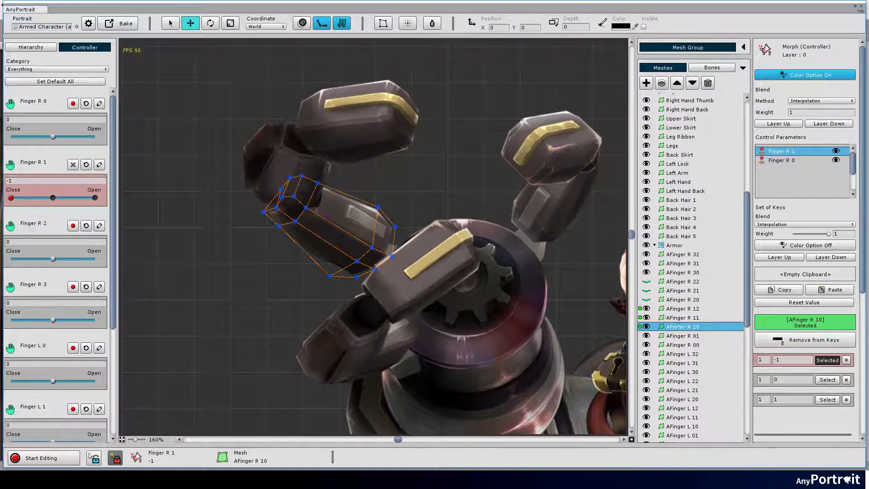
left_click_drag(647, 272, 647, 254)
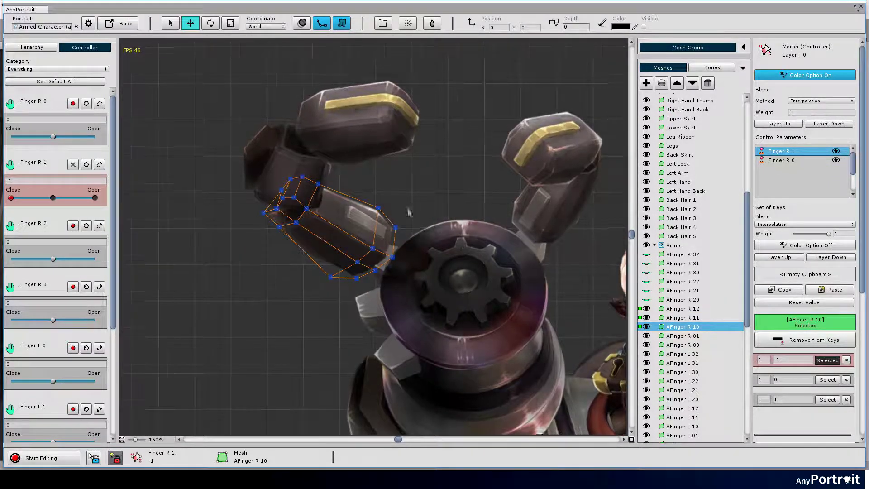
scroll(407, 210, "up", 4)
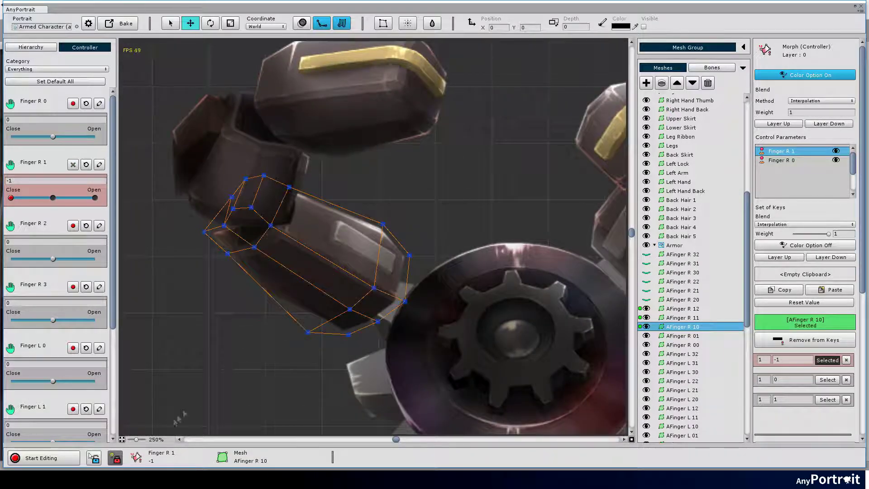
left_click(74, 458)
- Try shifting the AFinger R 10 joint-end and upper vertices, then undo those adjustments
left_click_drag(301, 264, 197, 168)
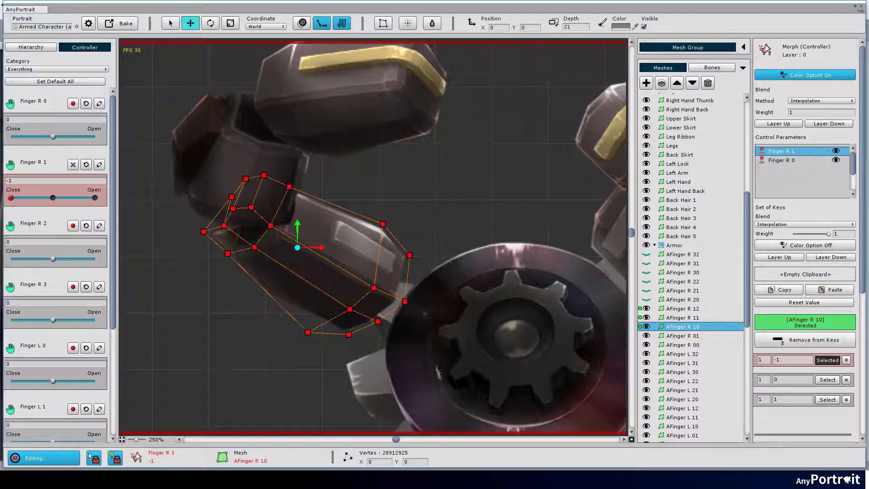
left_click_drag(246, 216, 268, 204)
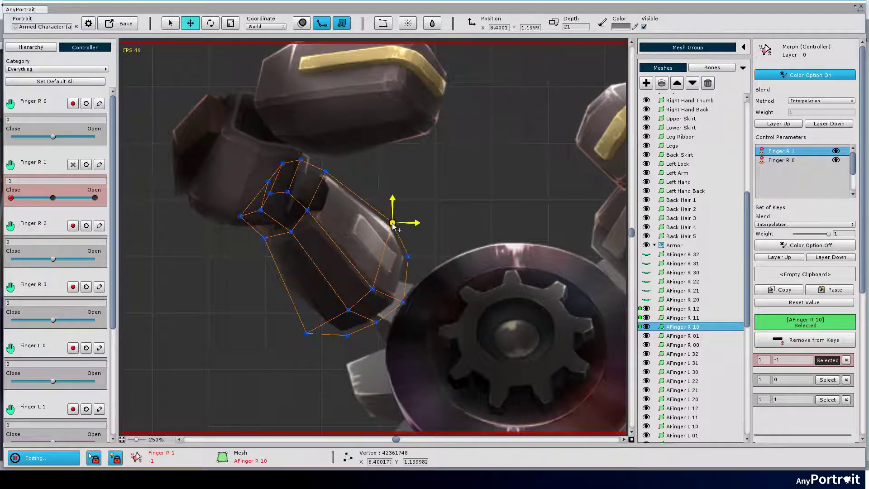
left_click_drag(233, 224, 304, 163)
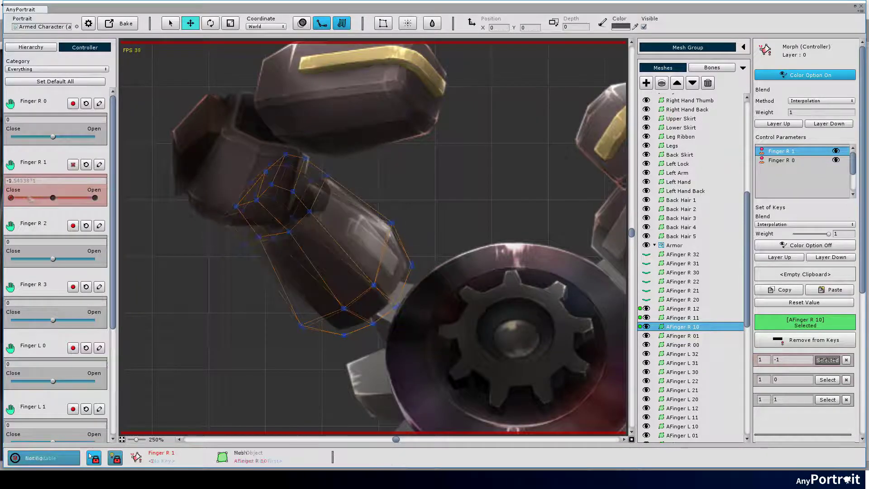
left_click_drag(337, 240, 184, 123)
key("Escape")
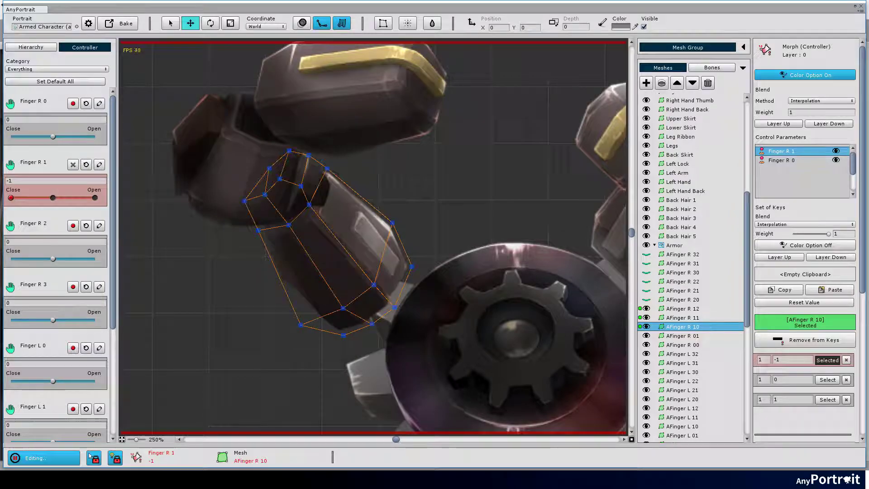
key("ctrl+a")
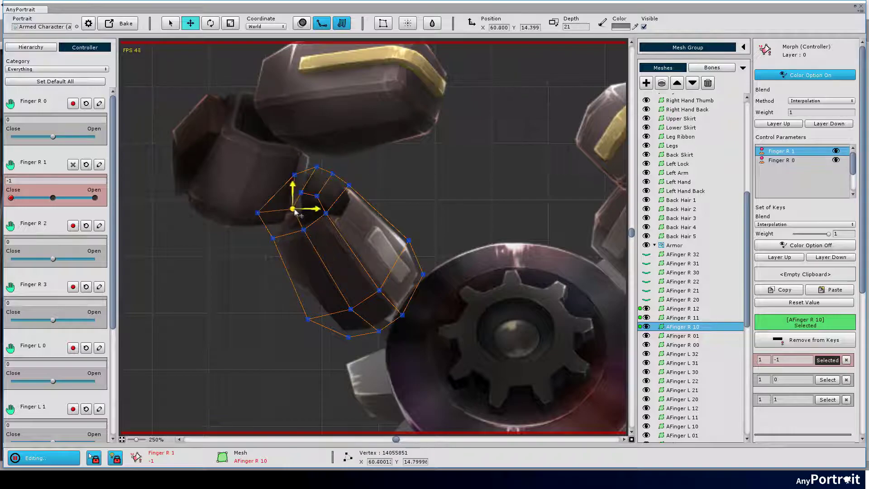
key("ctrl+z")
key("ctrl+z")
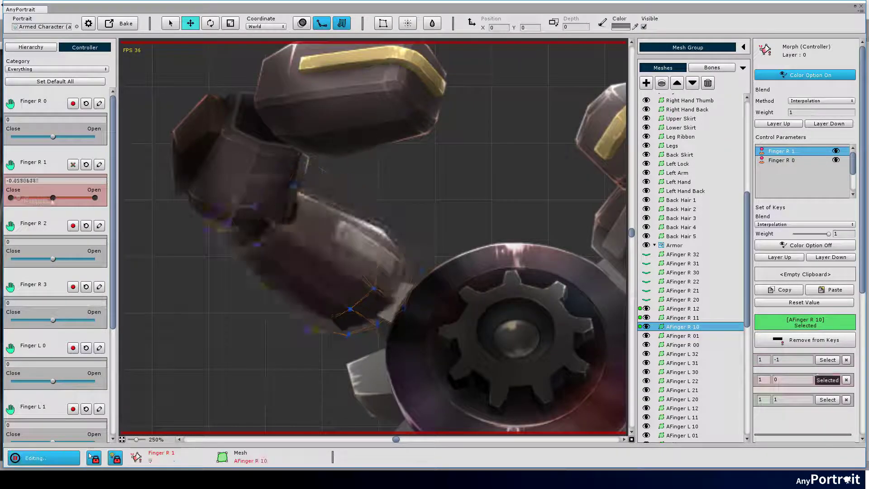
key("ctrl+z")
key("ctrl+z")
key("ctrl+z")
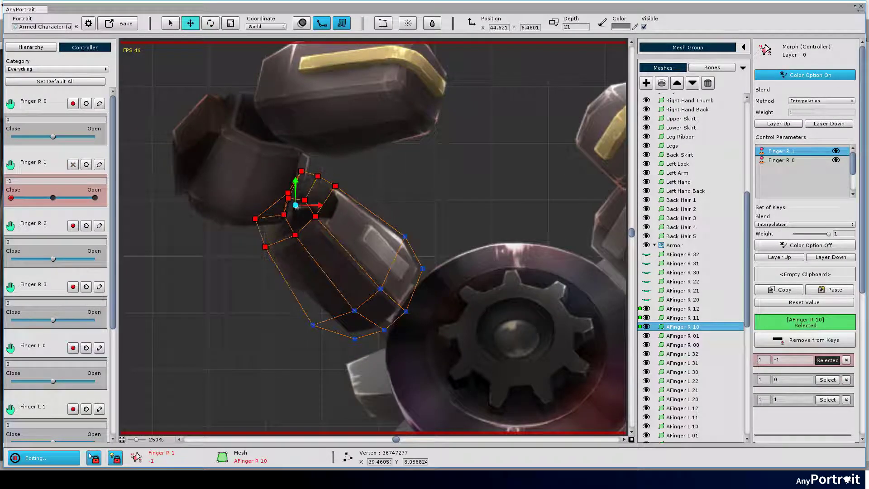
key("ctrl+z")
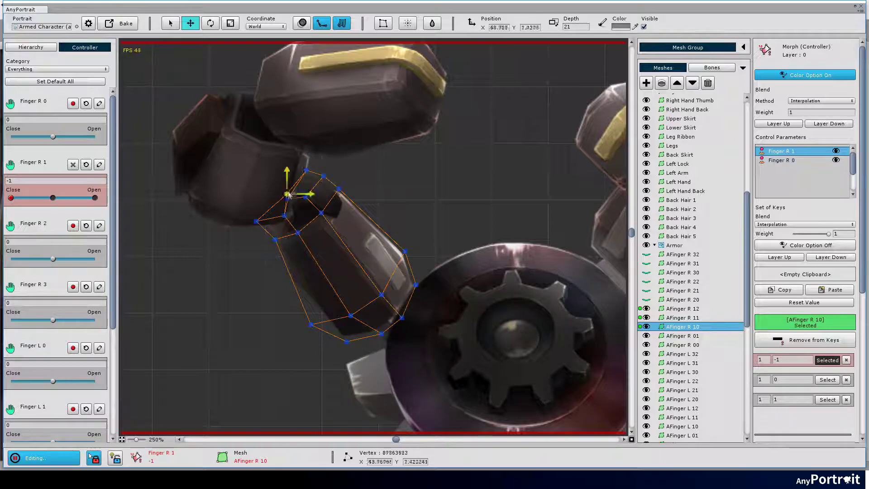
- Select AFinger R 10 and R 11 vertices, preview the pose, and return to the -1 key
key("ctrl+a")
left_click(318, 181)
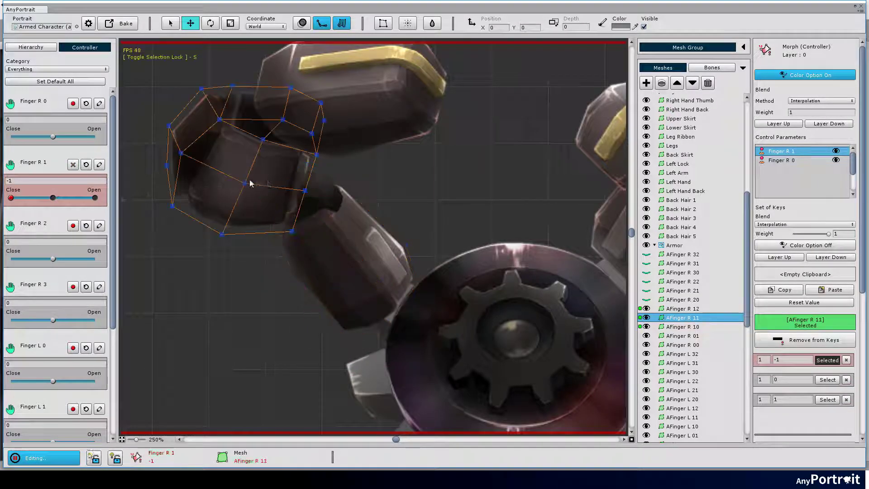
key("ctrl+a")
mouse_move(10, 198)
left_mouse_down()
mouse_move(58, 198)
mouse_move(11, 198)
left_mouse_up()
left_click(295, 205)
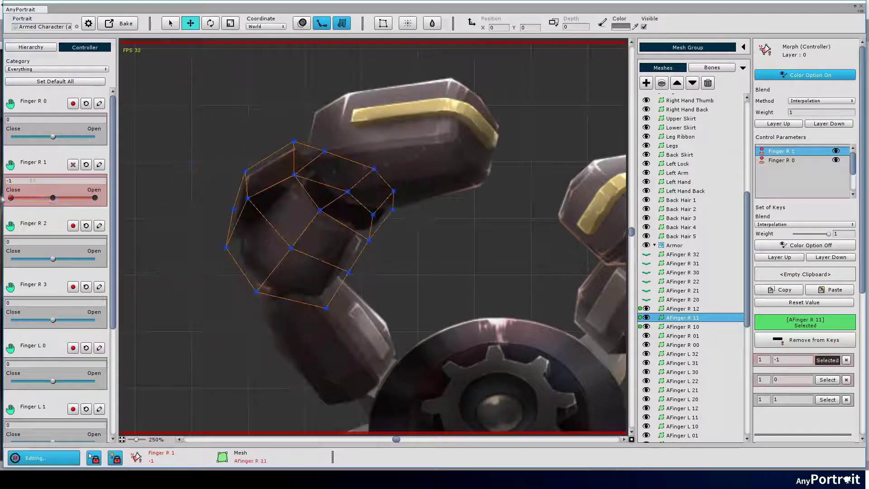
key("ctrl+a")
- Lower and reshape the AFinger R 12 fingertip so the finger curls closed
left_click(460, 118)
key("ctrl+a")
left_click_drag(459, 119, 479, 177)
left_click(471, 144)
left_click_drag(503, 260, 484, 253)
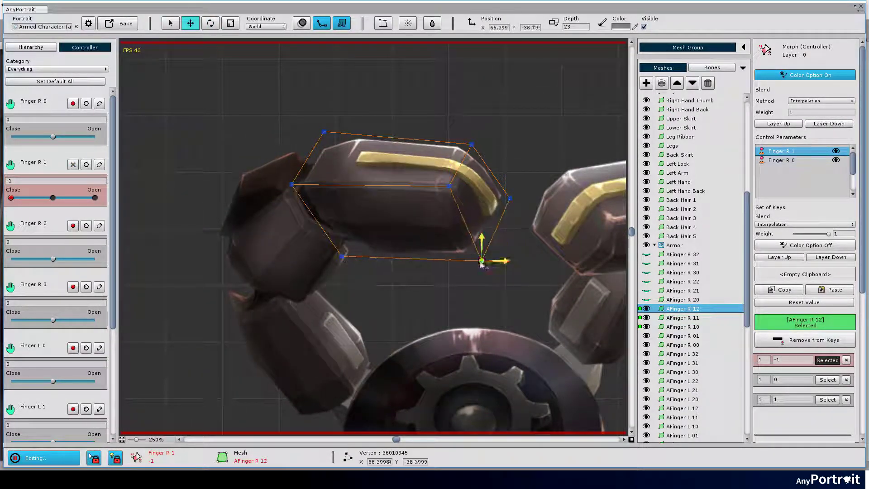
left_click_drag(292, 184, 295, 155)
left_click(510, 198)
left_click_drag(510, 198, 496, 208)
left_click_drag(356, 260, 333, 261)
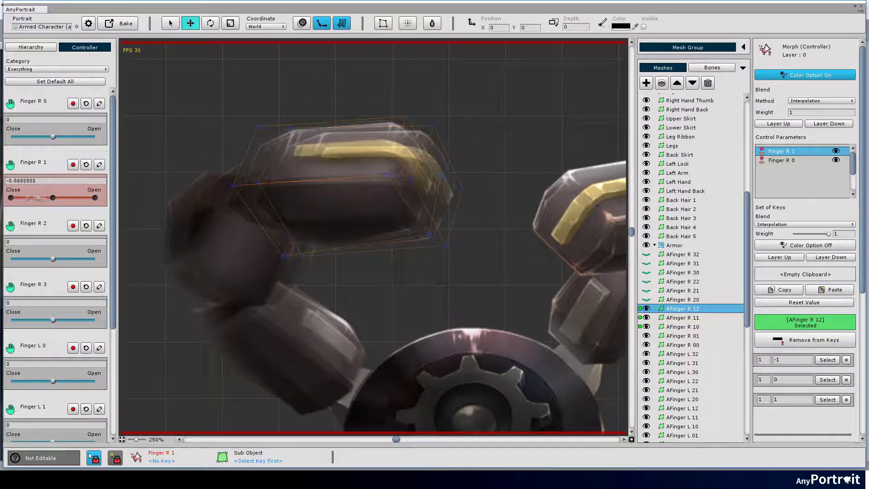
key("a")
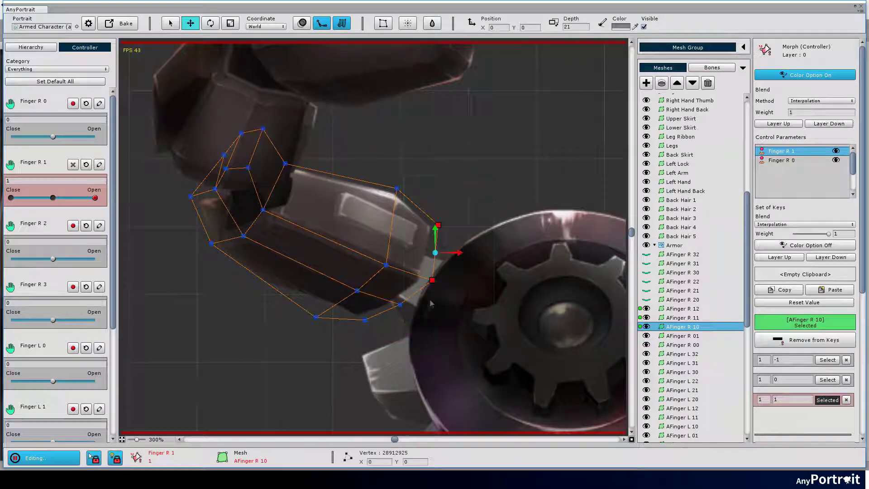
key("ctrl+z")
- Move AFinger R 10 and R 11 vertices outward at Finger R 1's key 1, then stop editing and preview
key("ctrl+z")
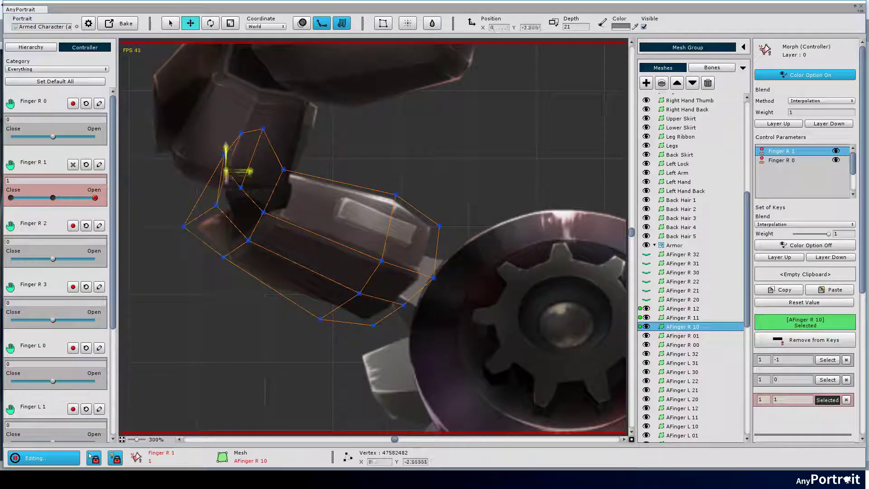
key("ctrl+z")
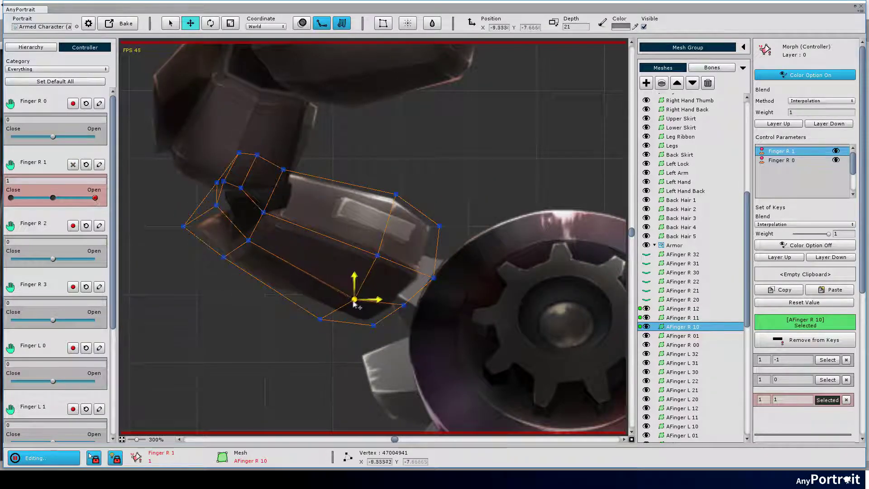
key("ctrl+z")
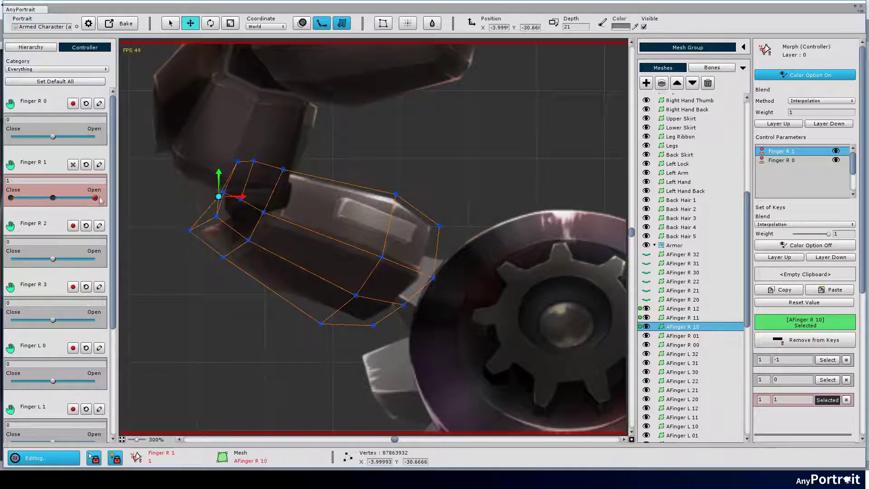
left_click_drag(94, 198, 57, 199)
left_click_drag(165, 77, 423, 194)
left_click_drag(58, 198, 95, 198)
left_click(278, 171)
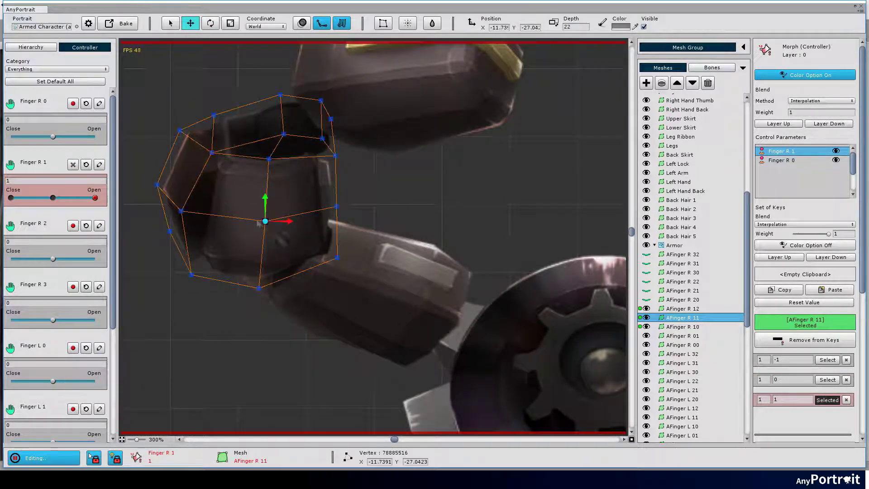
left_click(179, 130)
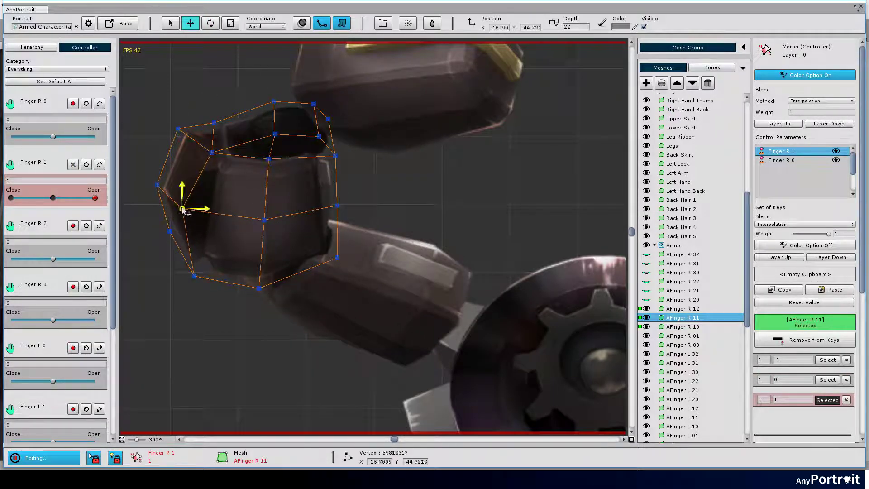
key("Up")
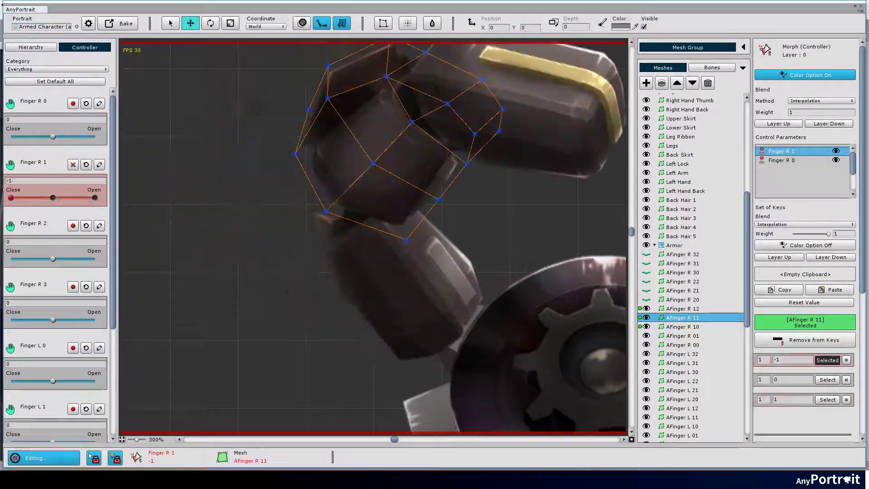
key("a")
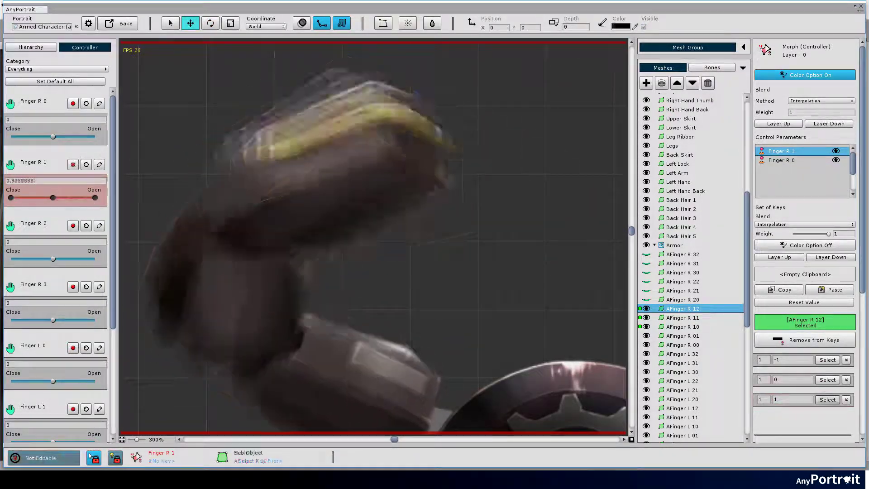
scroll(374, 235, "down", 5)
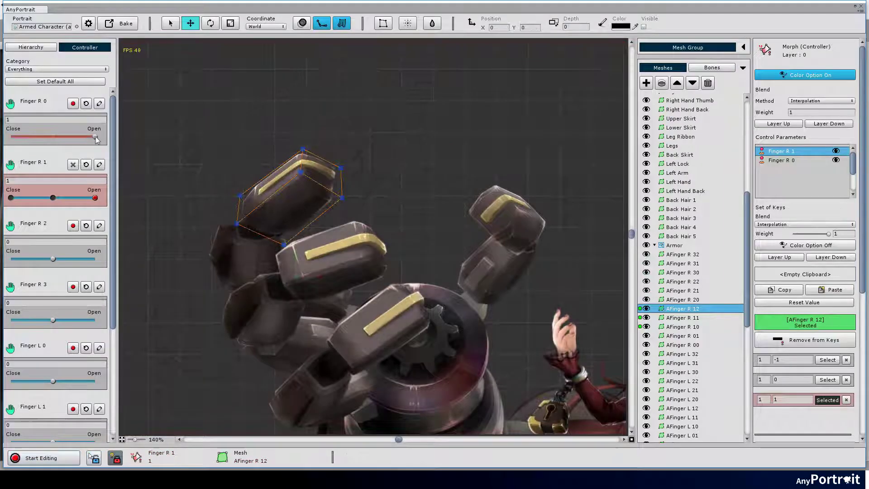
- Test the Finger R 0 and Finger R 1 open and close motions
left_click_drag(53, 136, 95, 137)
mouse_move(95, 198)
left_mouse_down()
mouse_move(62, 203)
mouse_move(96, 199)
left_mouse_up()
scroll(343, 235, "down", 3)
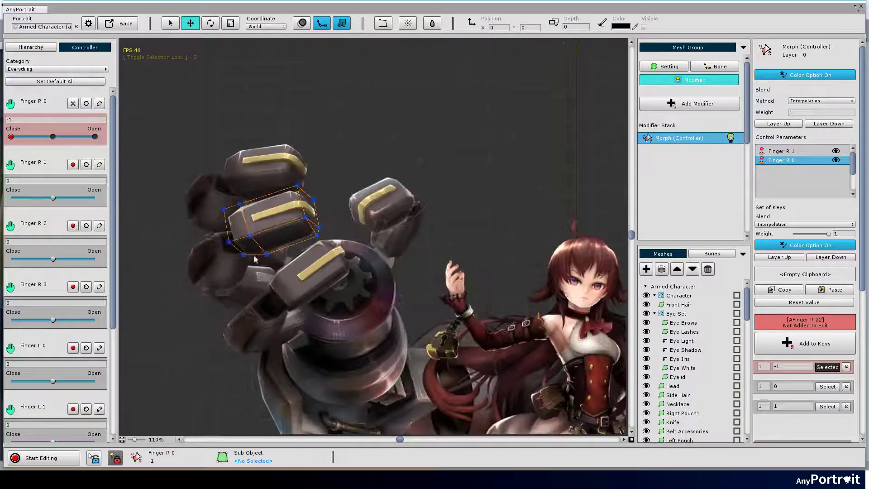
- Add Finger R 2 to the morph with keys -1, 0 and 1, registering AFinger R 22
left_click(73, 226)
left_click(742, 47)
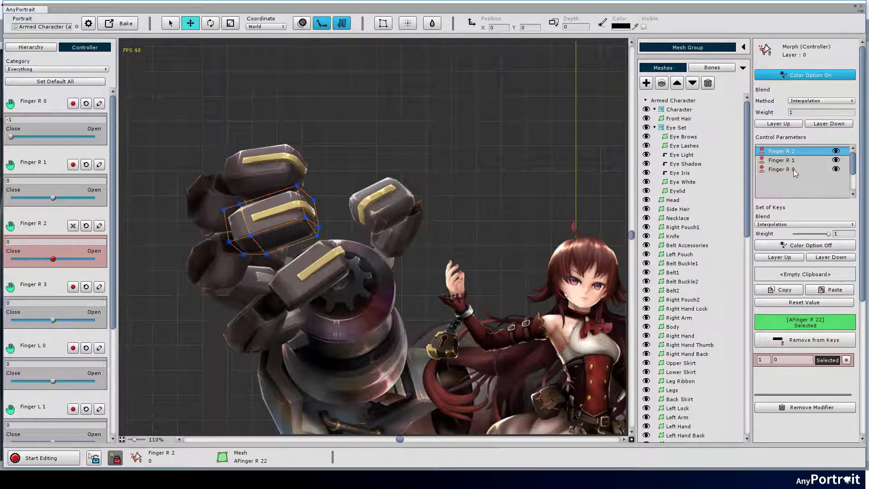
left_click(793, 170)
left_click_drag(745, 220, 744, 331)
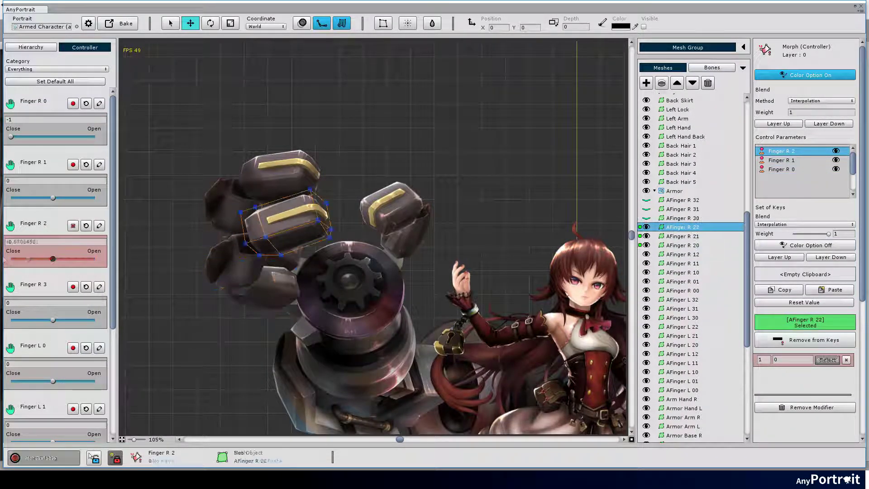
scroll(375, 236, "up", 3)
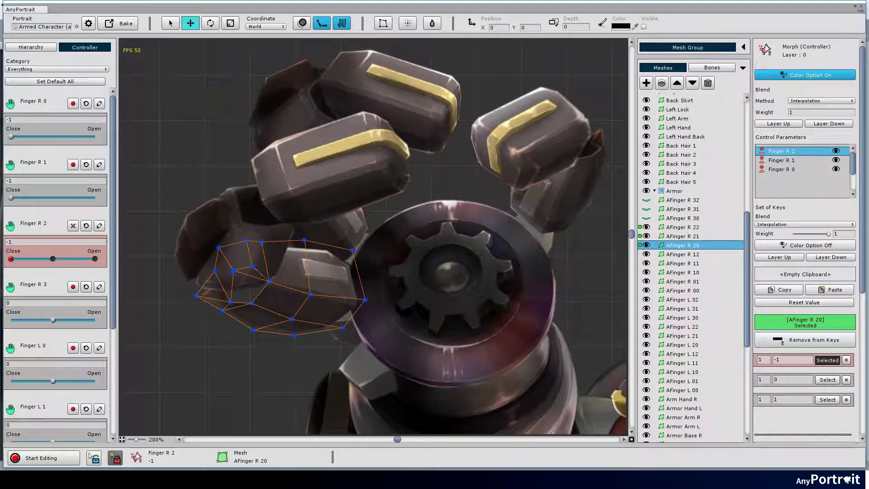
scroll(254, 310, "up", 3)
key("a")
left_click(321, 234)
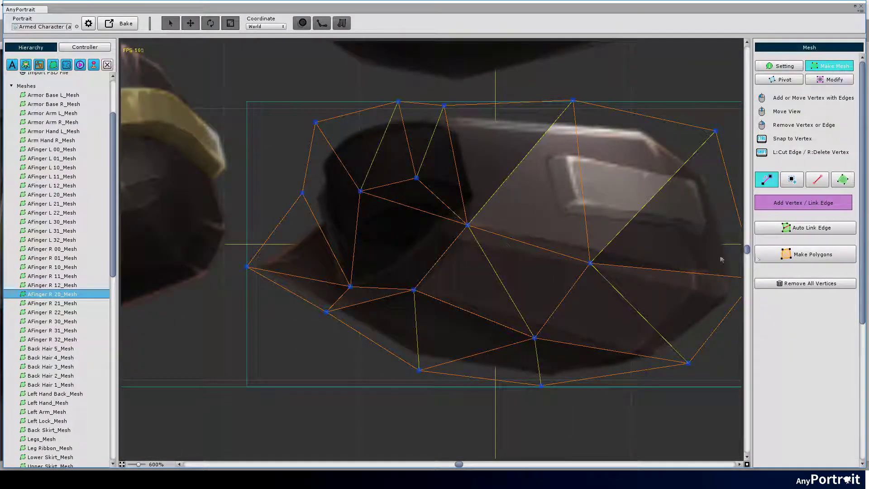
- Link the remaining AFinger R 20 edges and build its polygons
left_click(779, 256)
left_click(842, 179)
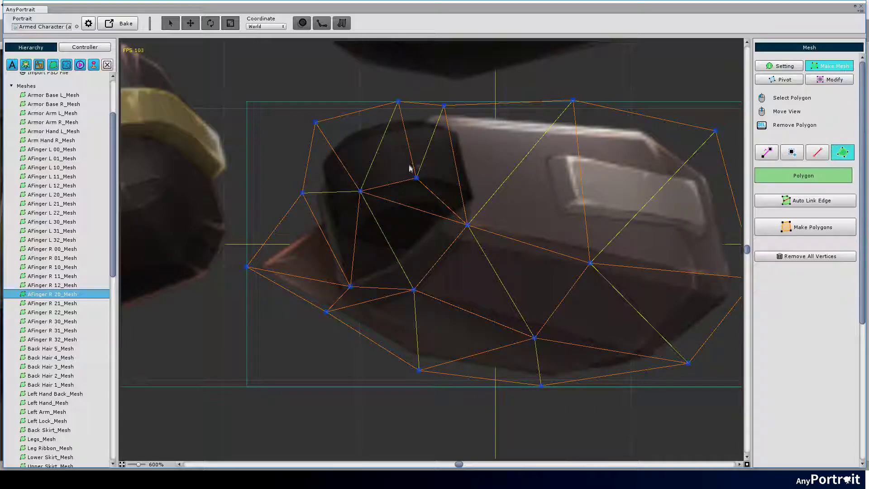
left_click(765, 66)
scroll(56, 271, "down", 15)
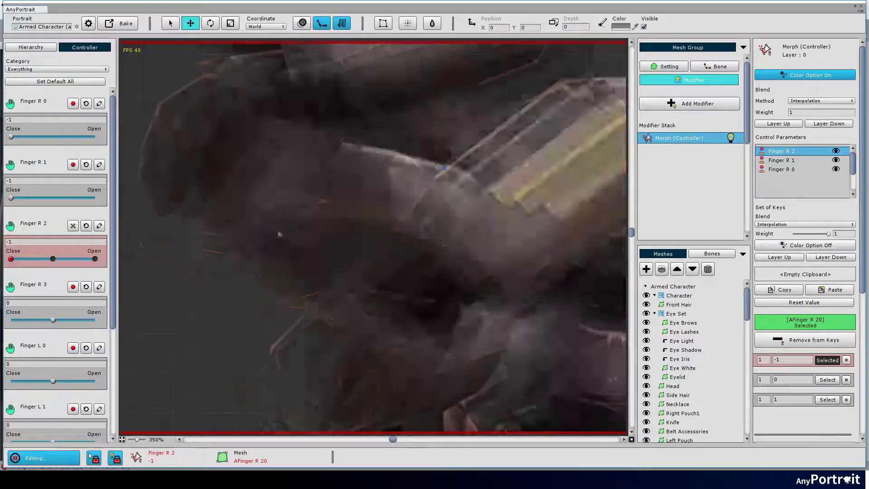
- Drag AFinger R 20 and AFinger R 22 vertices to fold the finger at Finger R 2's -1 key
left_click(743, 47)
left_click_drag(244, 263, 266, 242)
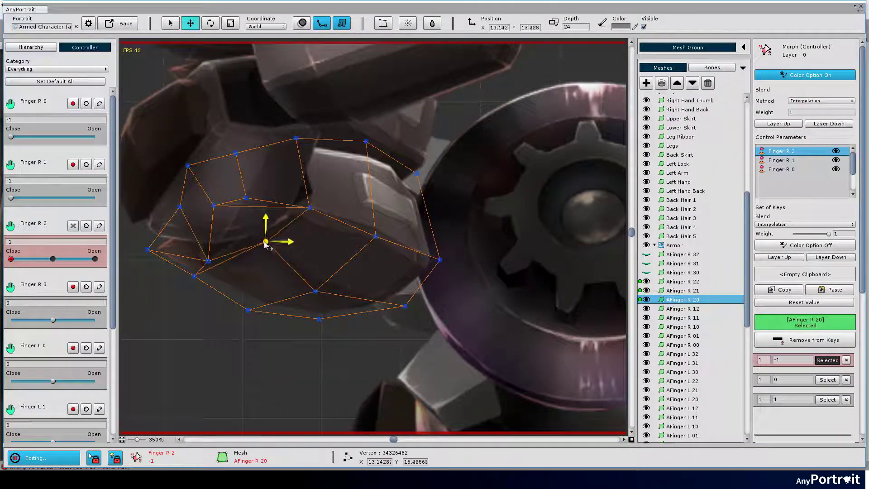
left_click(327, 275)
left_click_drag(333, 271, 267, 301)
mouse_move(11, 258)
left_mouse_down()
mouse_move(52, 260)
mouse_move(10, 259)
left_mouse_up()
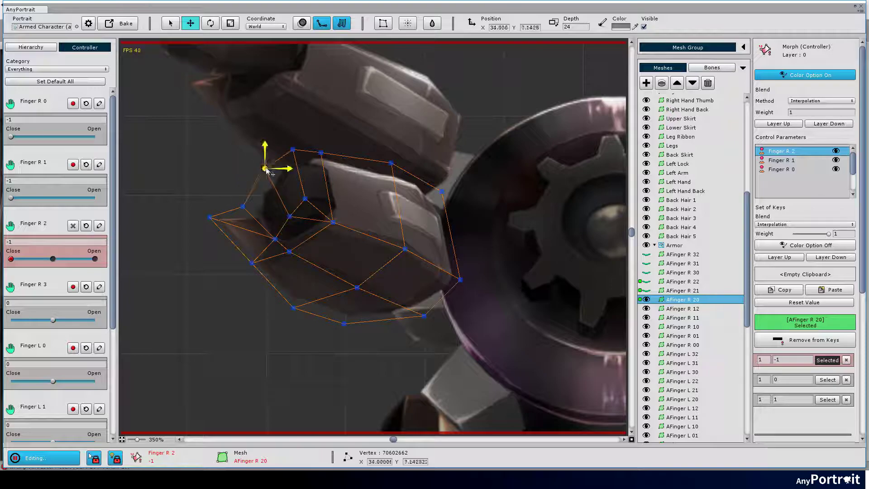
mouse_move(289, 216)
left_mouse_down()
mouse_move(281, 194)
mouse_move(280, 204)
left_mouse_up()
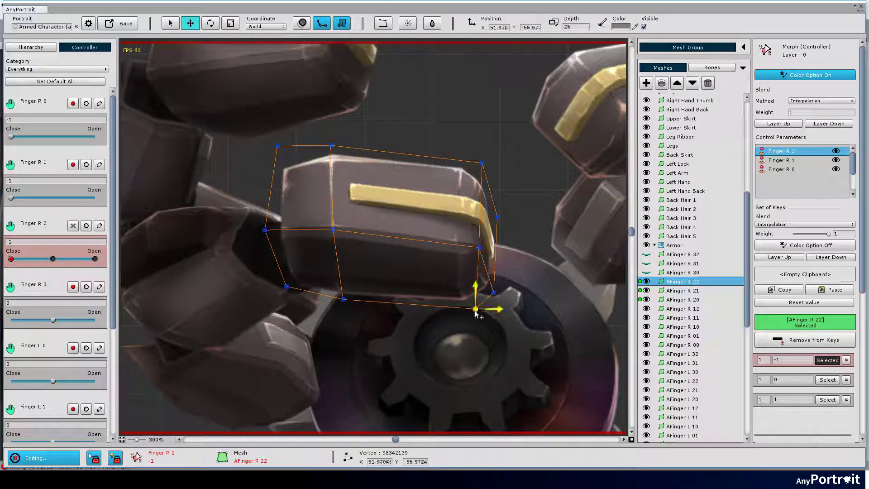
left_click_drag(475, 312, 489, 290)
key("ctrl+a")
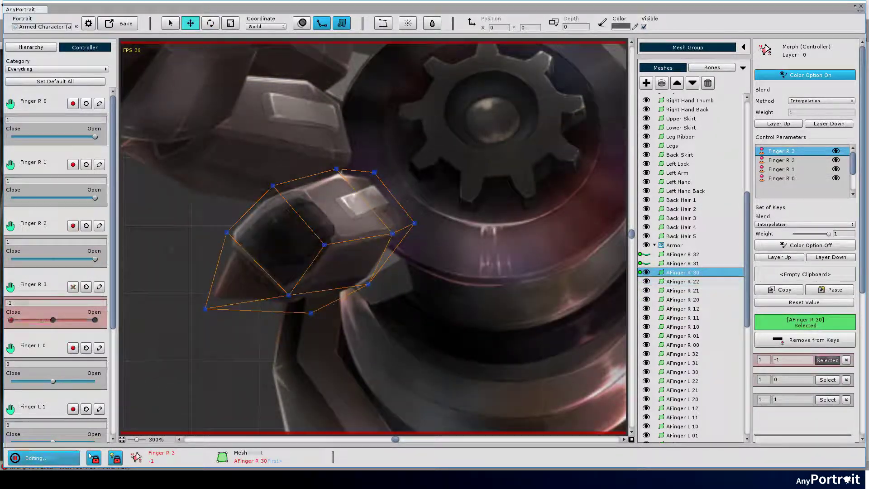
- Adjust AFinger R 30, R 31 and R 32 vertices for the Finger R 3 keys
mouse_move(11, 320)
left_mouse_down()
mouse_move(31, 320)
mouse_move(11, 320)
left_mouse_up()
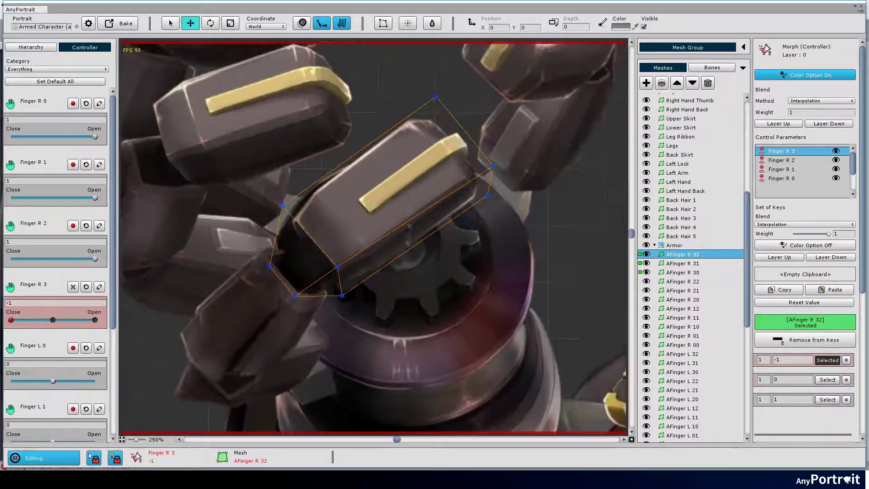
left_click(493, 166)
scroll(362, 227, "up", 3)
left_click(325, 250)
left_click(540, 146)
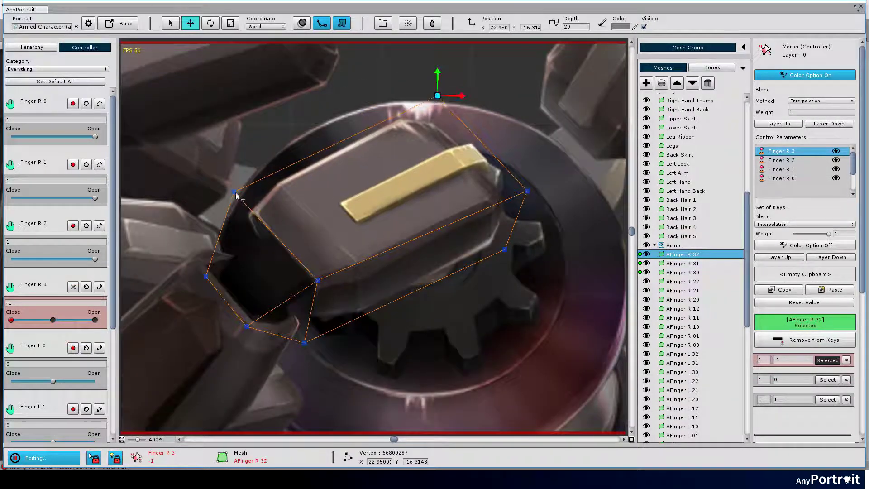
left_click(493, 270)
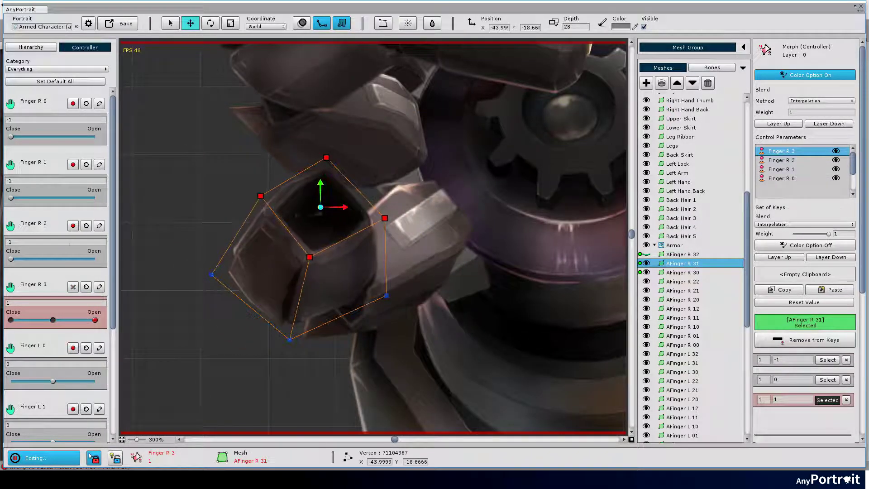
key("ctrl+a")
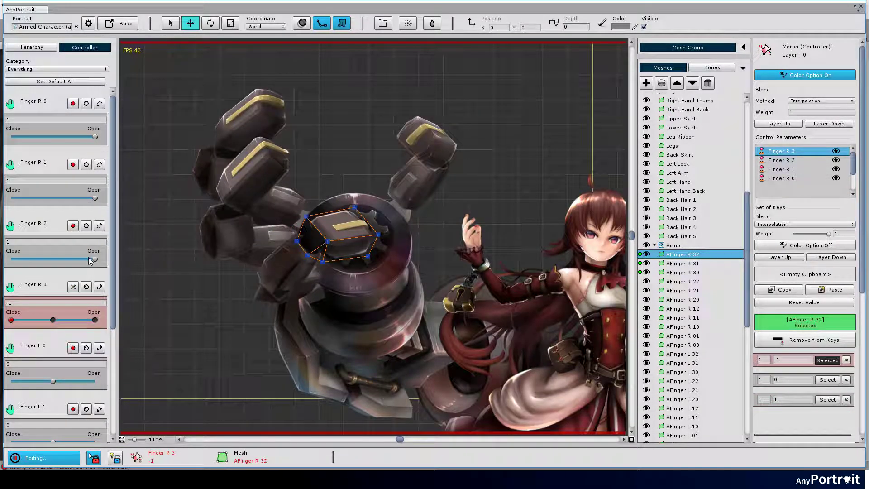
- Test closing Finger R 2, R 1 and R 0, then stop editing the morph keys
left_click_drag(95, 259, 10, 259)
left_click_drag(95, 198, 10, 198)
left_click_drag(95, 136, 10, 137)
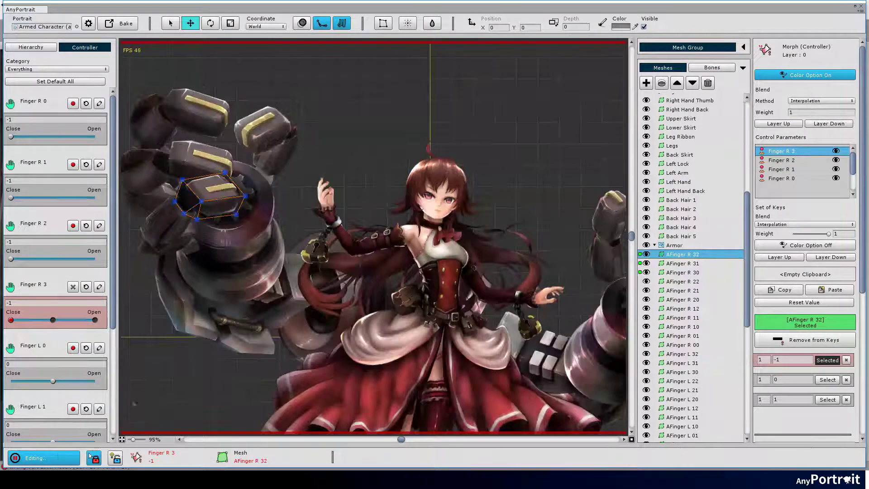
left_click(43, 457)
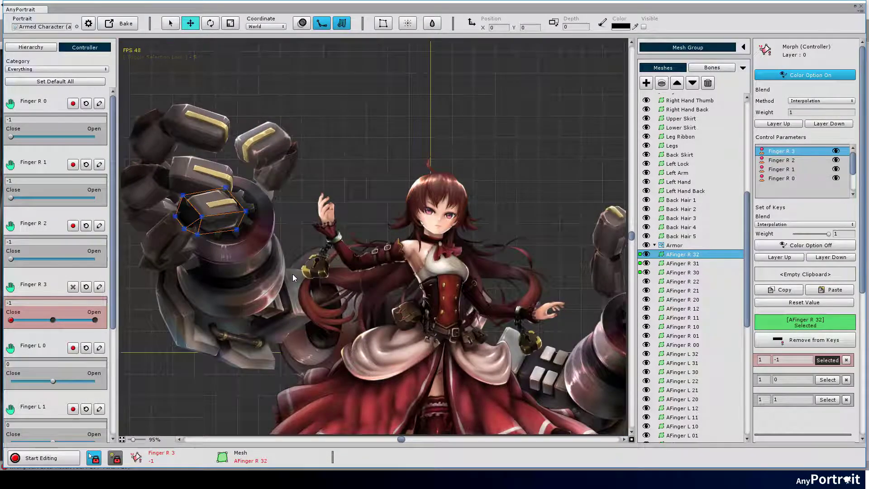
left_click(31, 47)
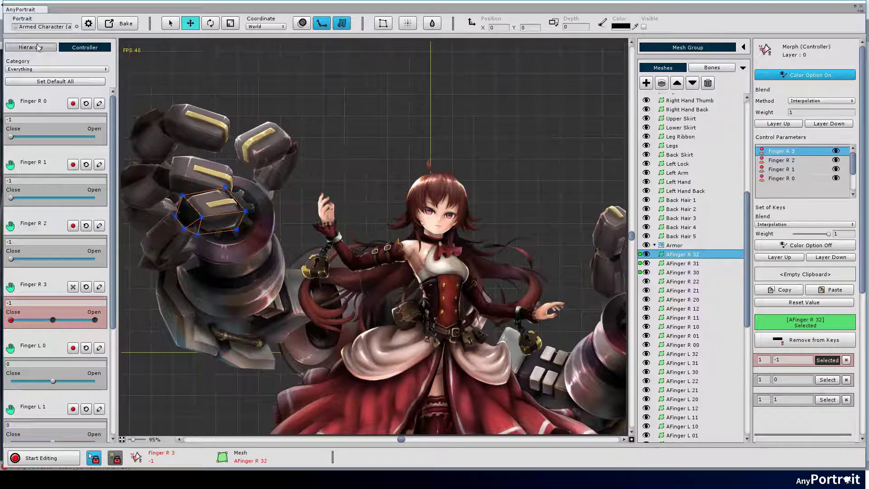
left_click(118, 23)
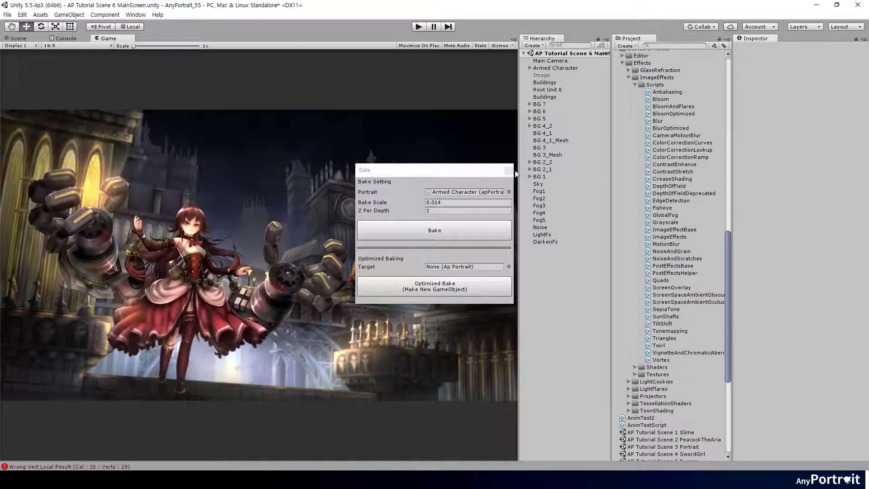
- Play the scene, select Armed Character, and open Finger R 0, R 1 and R 2 fully
left_click(419, 27)
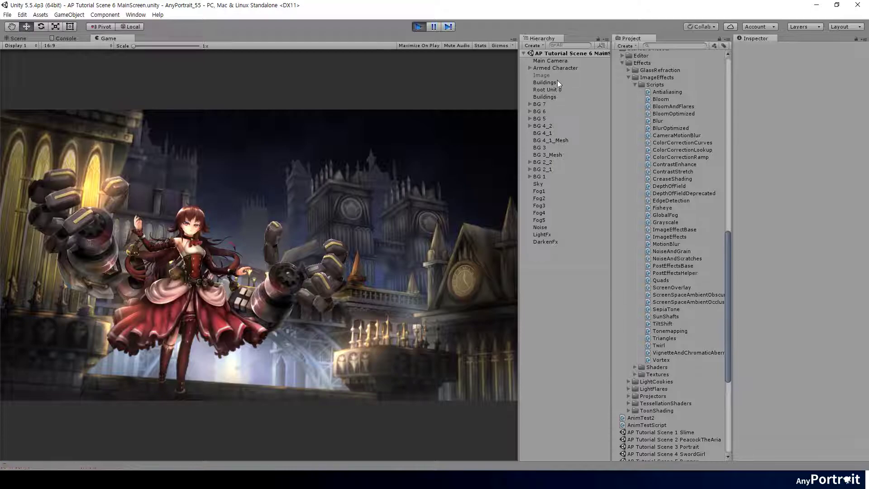
left_click(555, 68)
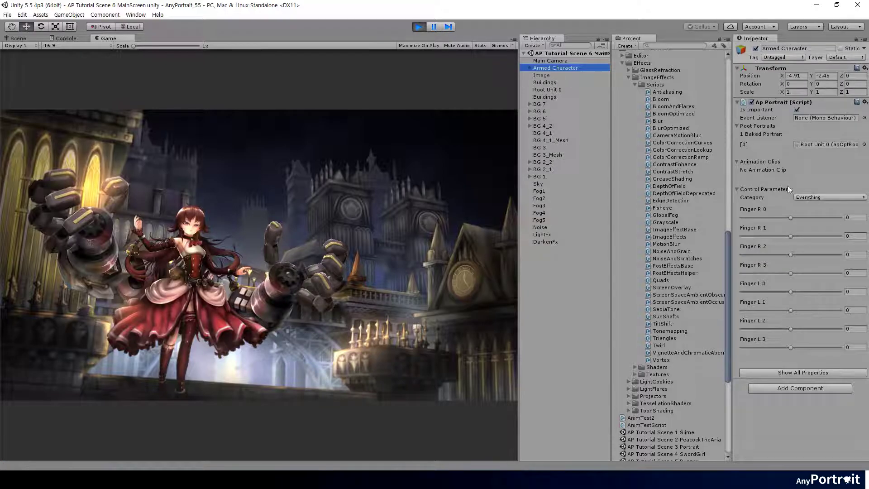
left_click_drag(791, 215, 866, 220)
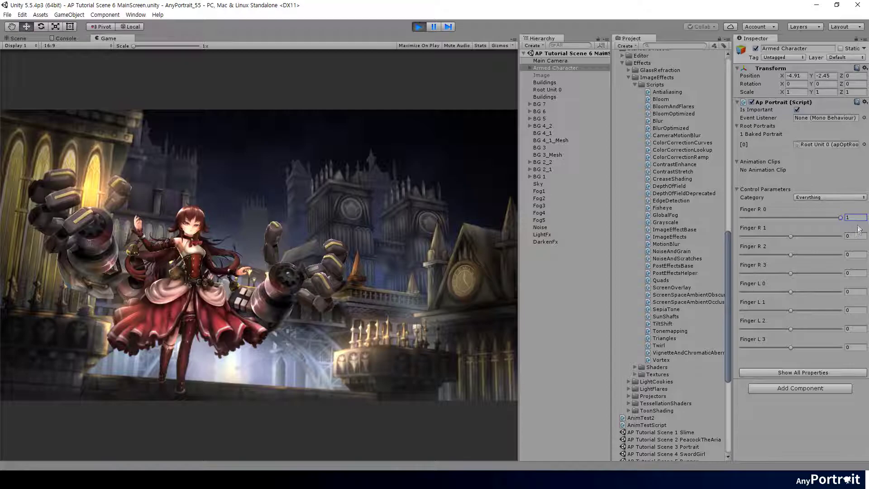
left_click_drag(796, 236, 865, 237)
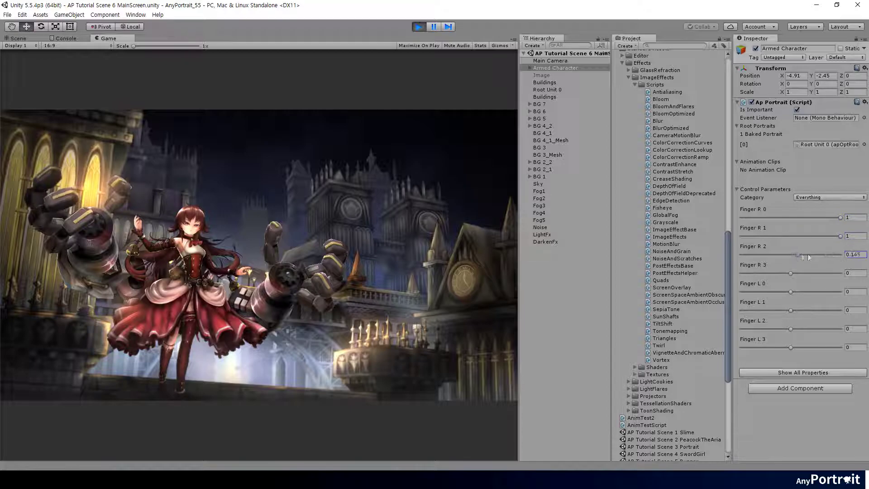
left_click_drag(809, 257, 867, 273)
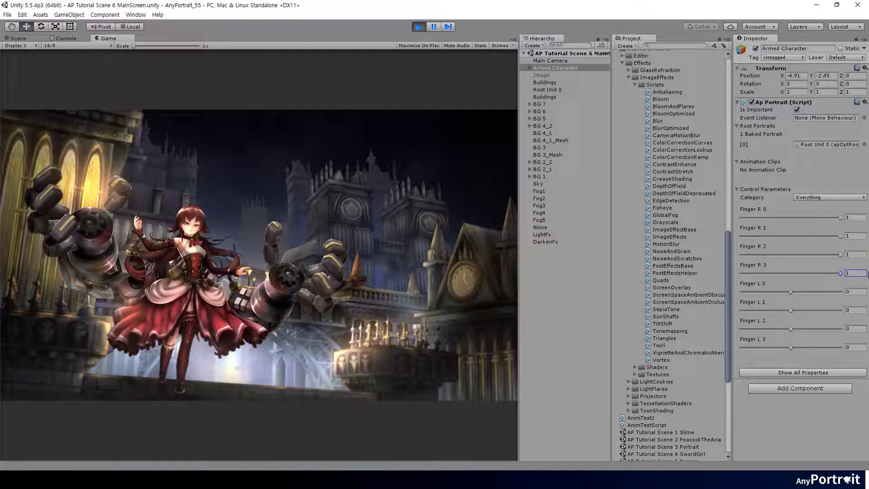
- Set Finger R 2 to -1, then cycle Finger R 1–3 between open and closed
type("-1")
left_click(845, 254)
type("-1")
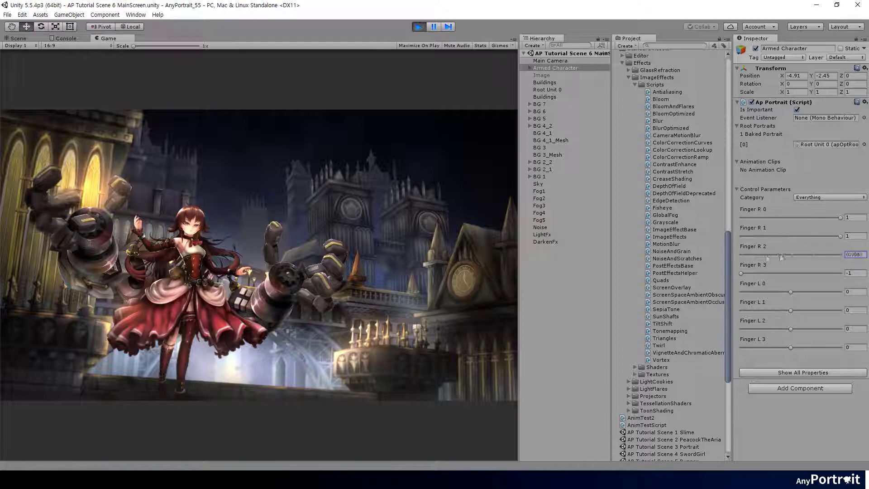
left_click_drag(831, 238, 735, 240)
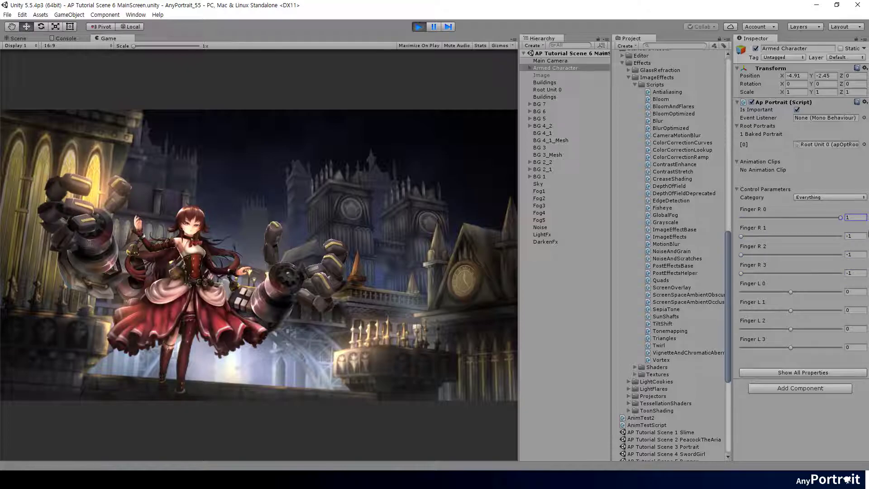
left_click_drag(742, 236, 841, 238)
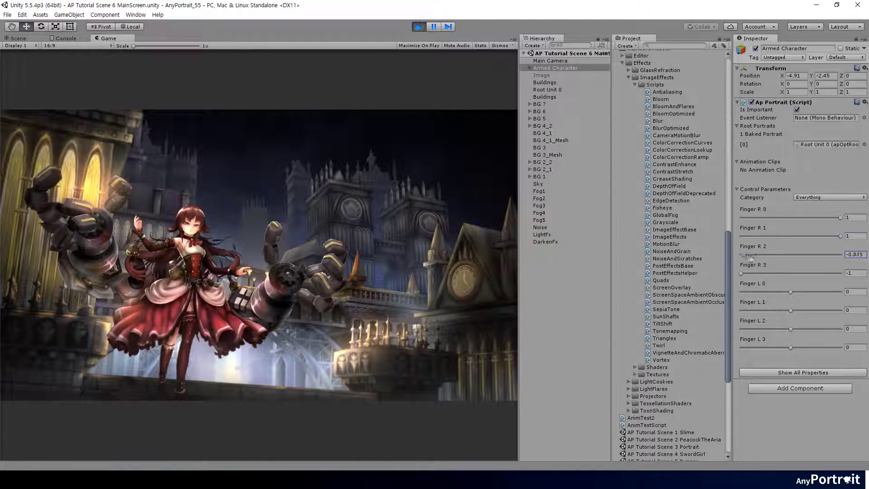
left_click_drag(749, 256, 855, 268)
left_click_drag(770, 276, 729, 275)
left_click_drag(840, 255, 740, 257)
left_click_drag(845, 237, 829, 226)
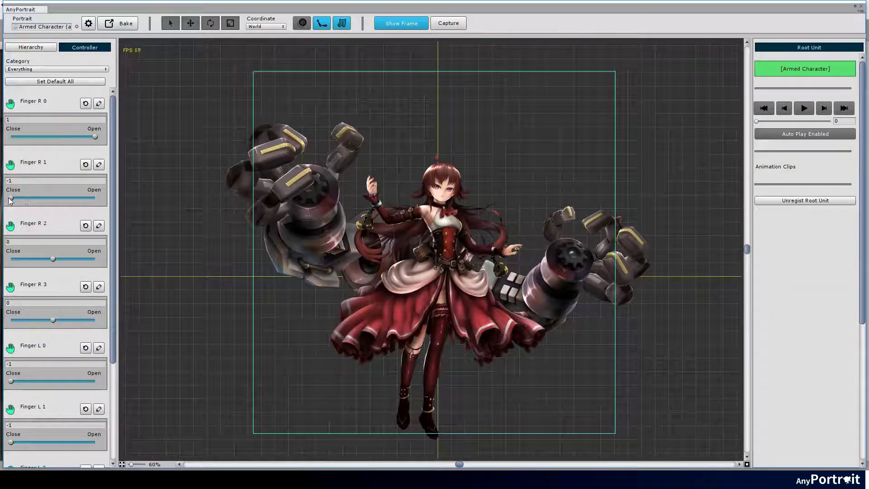
- Close Finger R 2, Finger R 3 and Finger L 0 in the preview
left_click_drag(49, 259, 14, 274)
left_click_drag(54, 320, 15, 324)
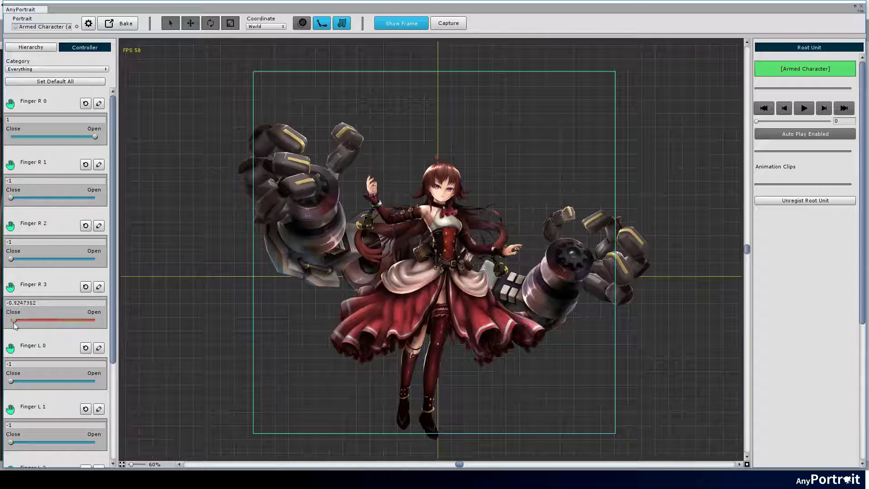
left_click_drag(30, 383, 7, 401)
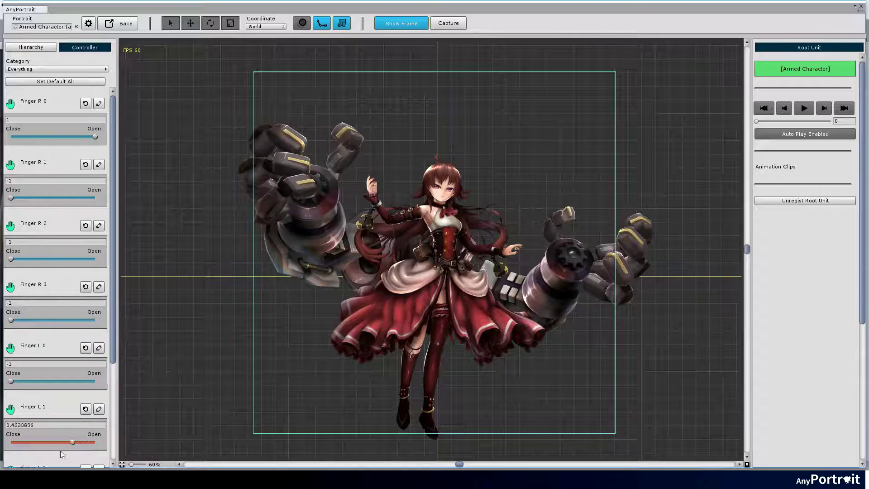
- Open Finger L 2, Finger L 1 and Finger R 2 fully to 1
scroll(30, 404, "down", 3)
left_click_drag(53, 395, 95, 395)
left_click_drag(11, 333, 95, 333)
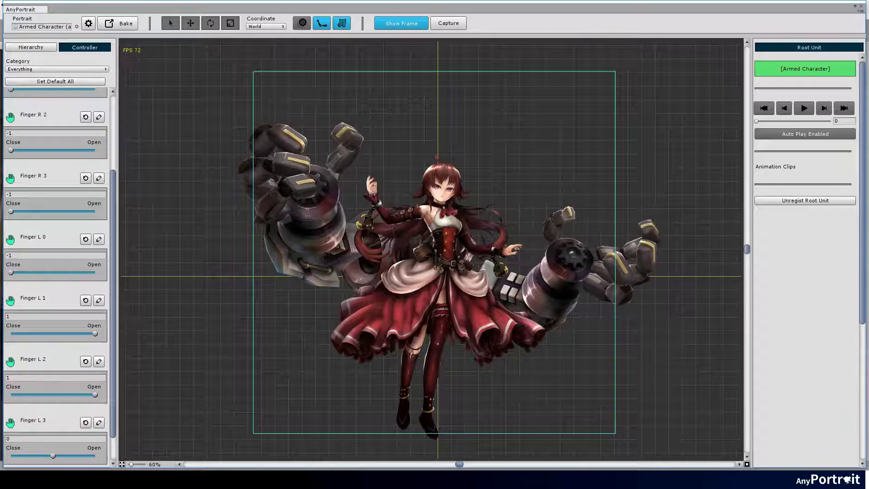
left_click_drag(11, 212, 95, 211)
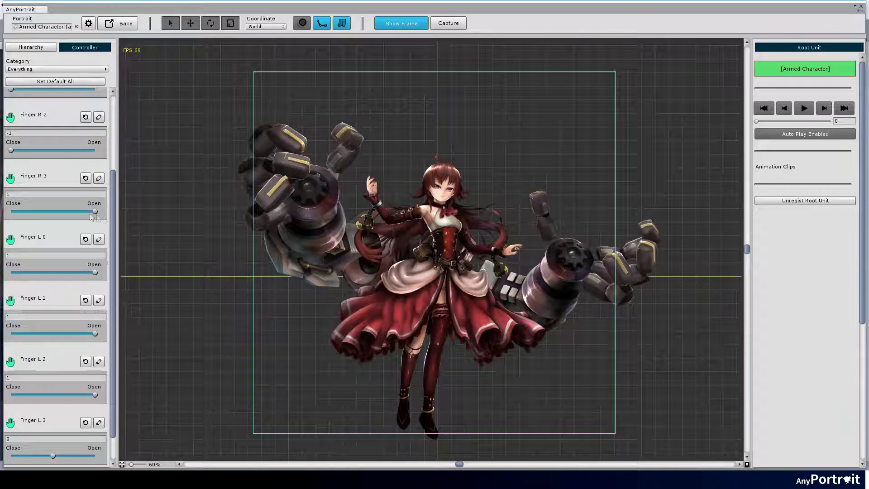
scroll(33, 210, "up", 2)
left_click_drag(11, 205, 101, 215)
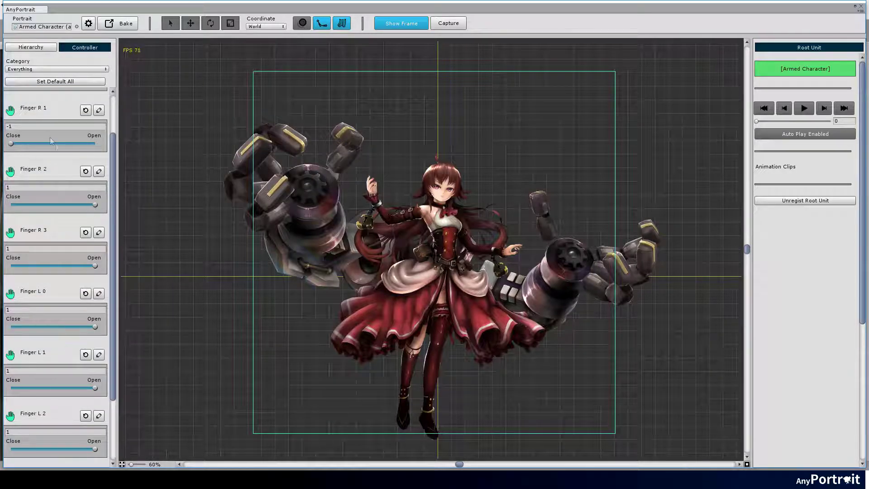